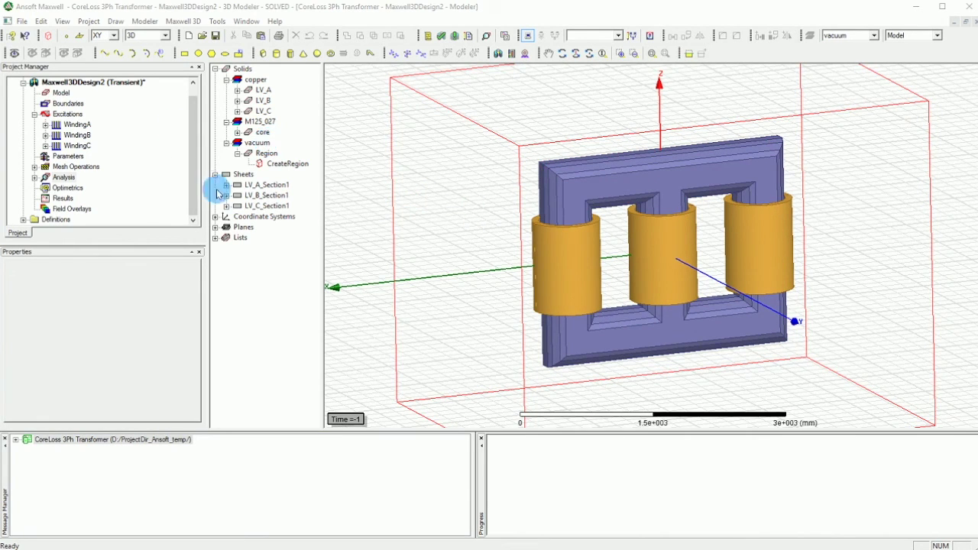
- Create a mesh plot named "transformer" on the core and the LV_A, LV_B and LV_C coils
{"action": "left_click", "coordinate": [262, 133]}
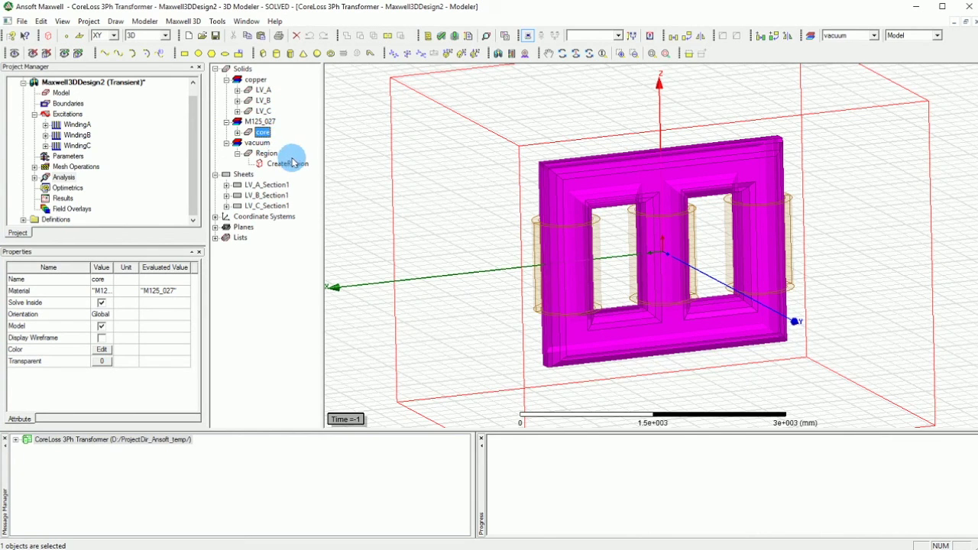
{"action": "left_click", "coordinate": [262, 90], "text": "ctrl"}
{"action": "left_click", "coordinate": [262, 100], "text": "ctrl"}
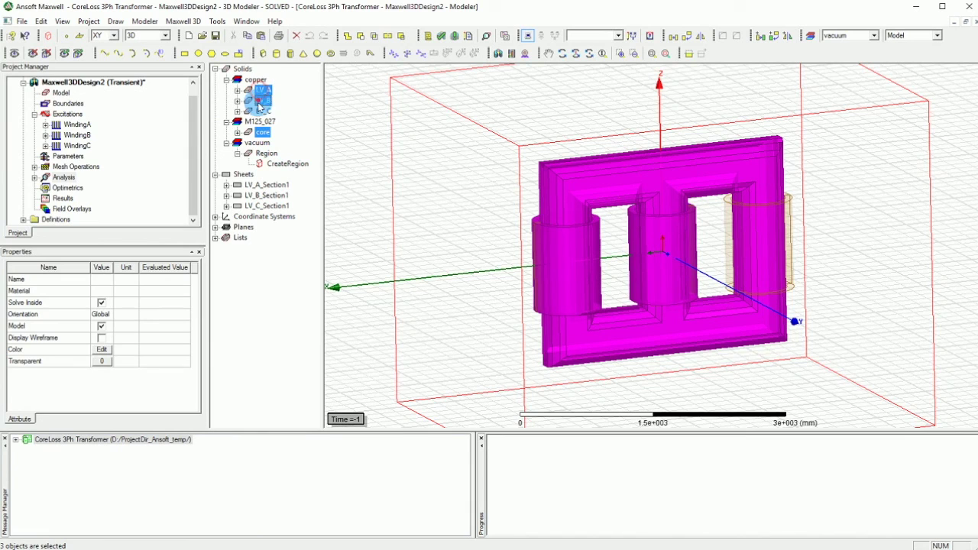
{"action": "left_click", "coordinate": [262, 111], "text": "ctrl"}
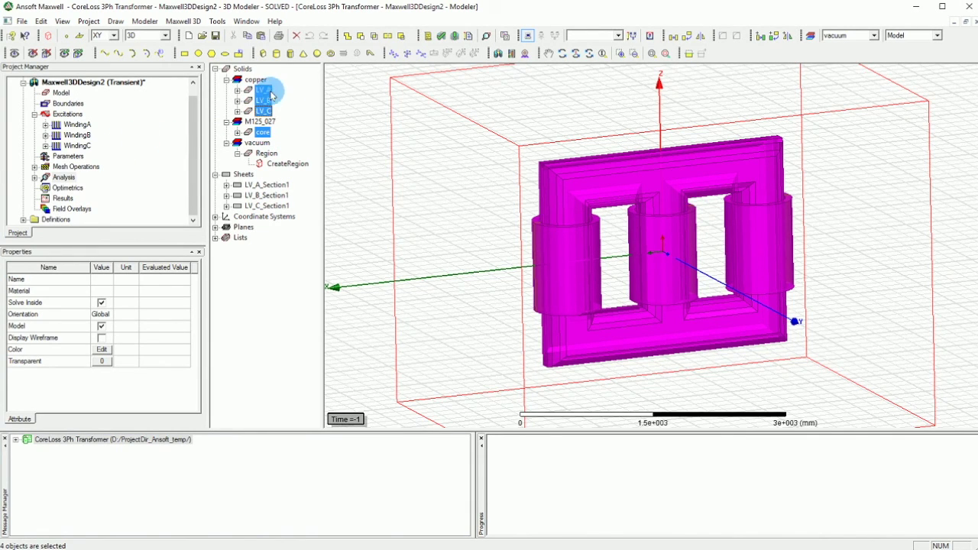
{"action": "right_click", "coordinate": [272, 101]}
{"action": "mouse_move", "coordinate": [358, 238]}
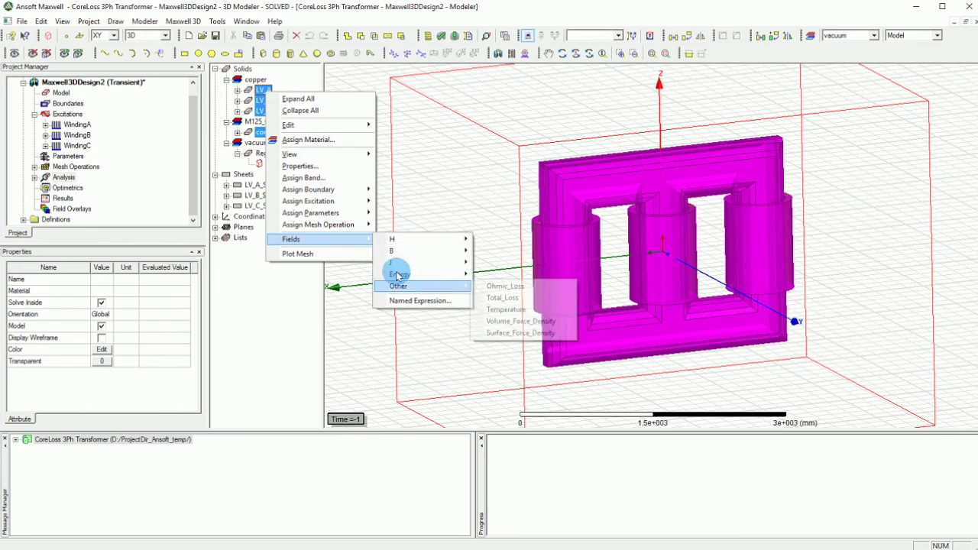
{"action": "left_click", "coordinate": [318, 253]}
{"action": "double_click", "coordinate": [488, 211]}
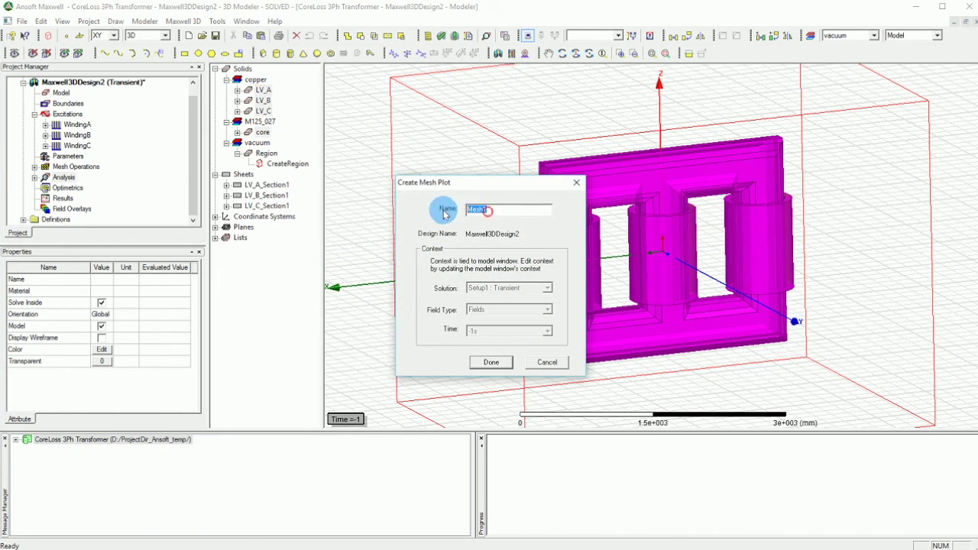
{"action": "type", "text": "transf"}
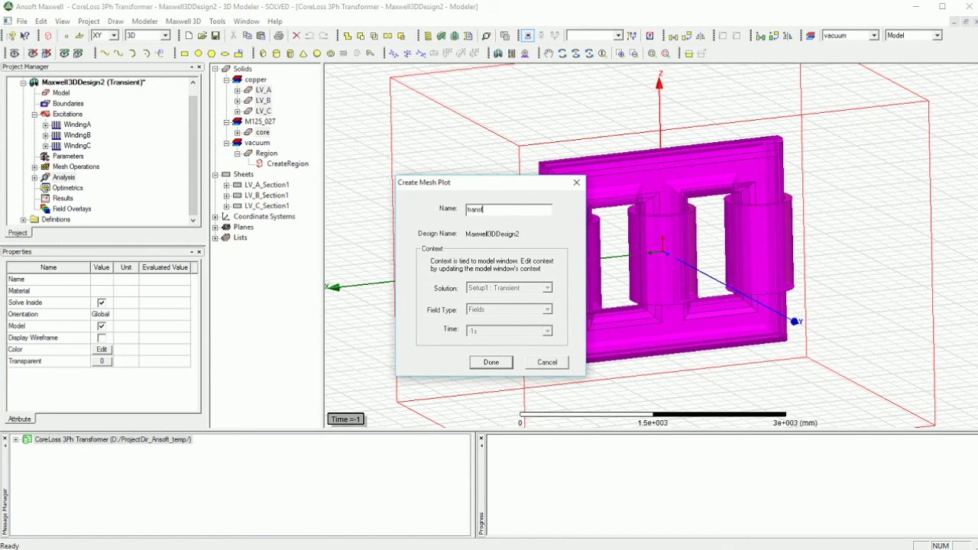
{"action": "type", "text": "ormer"}
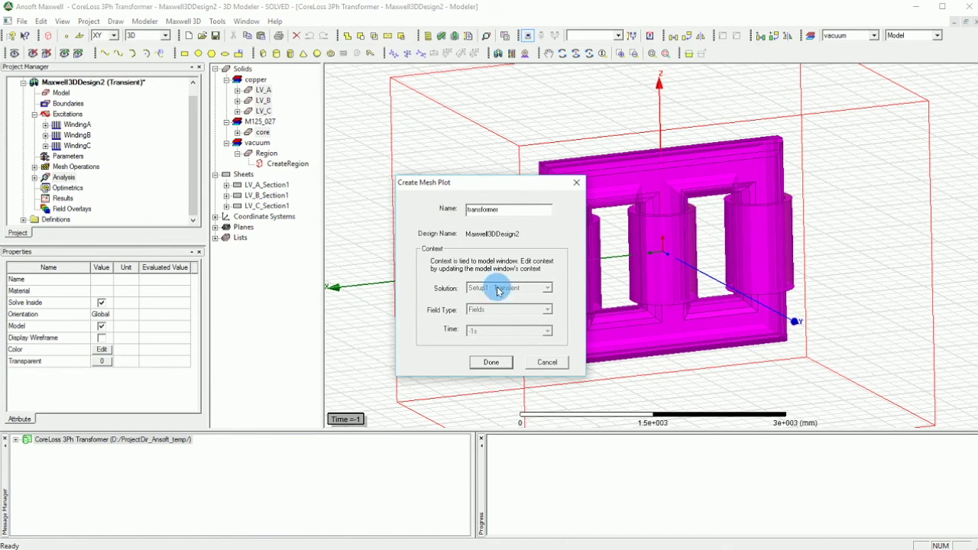
{"action": "left_click", "coordinate": [495, 363]}
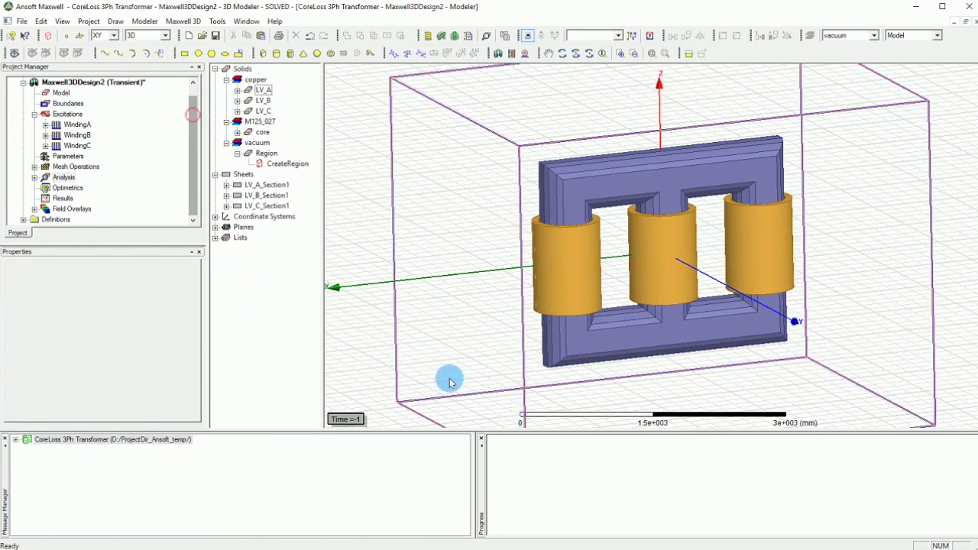
- Review the simulation message for the design and locate the mesh plots under its field overlays
{"action": "left_click", "coordinate": [16, 442]}
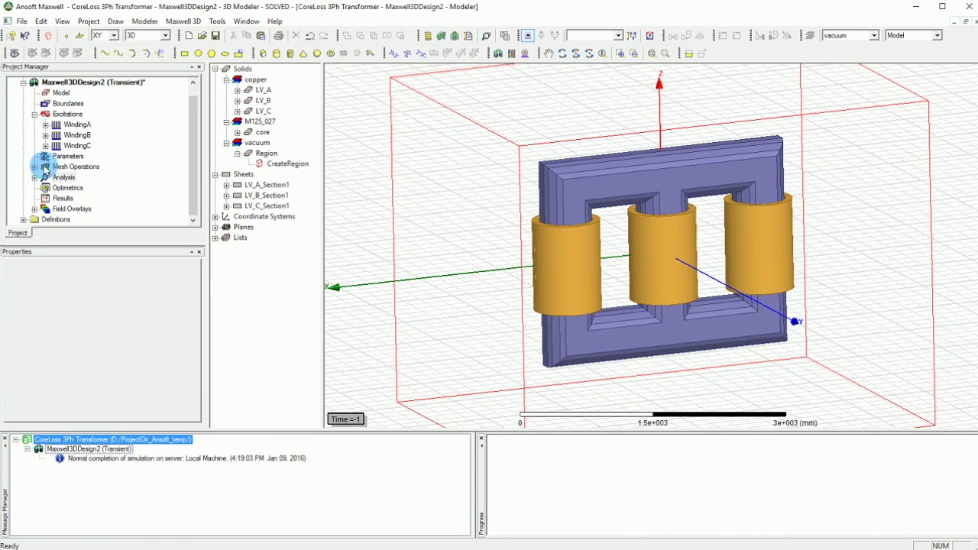
{"action": "left_click", "coordinate": [33, 209]}
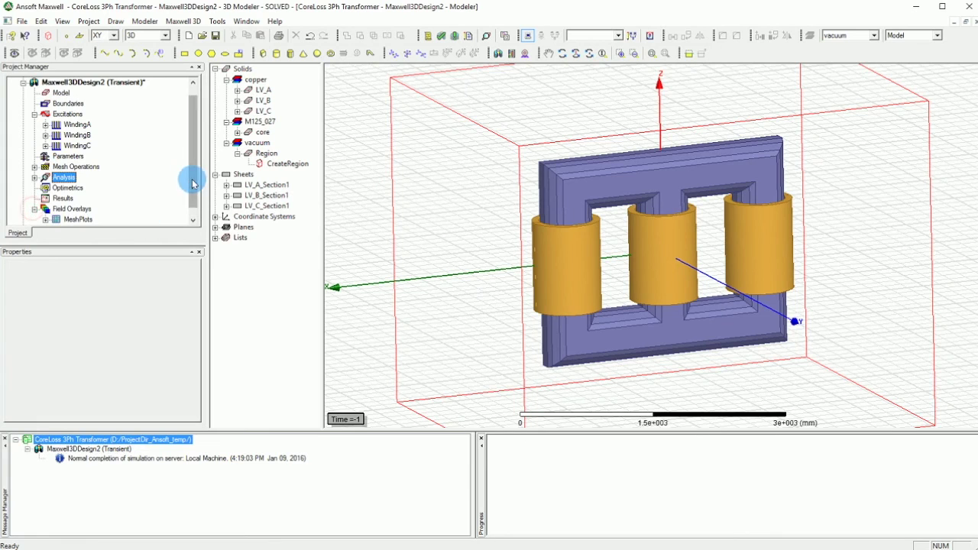
{"action": "left_click_drag", "start_coordinate": [192, 183], "coordinate": [192, 196]}
{"action": "left_click", "coordinate": [75, 211]}
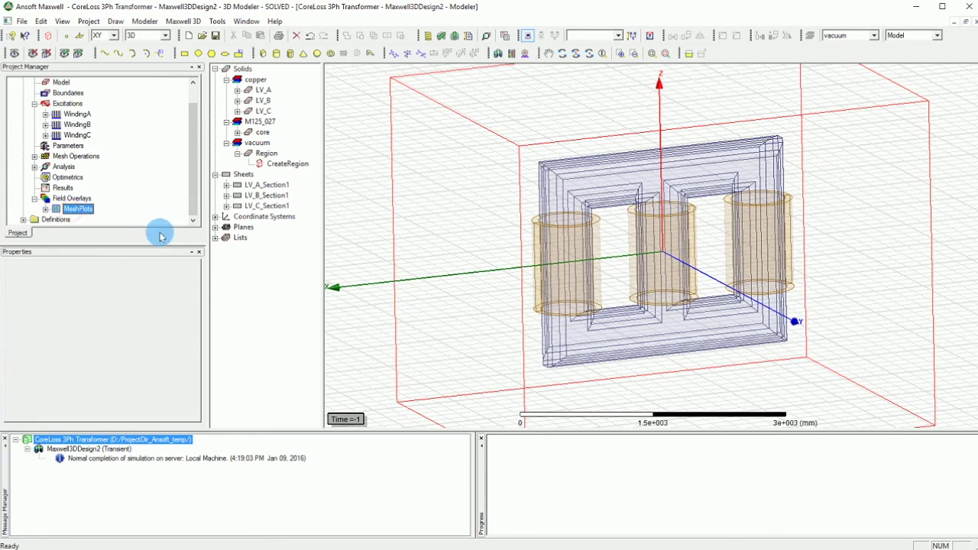
{"action": "left_click", "coordinate": [369, 325]}
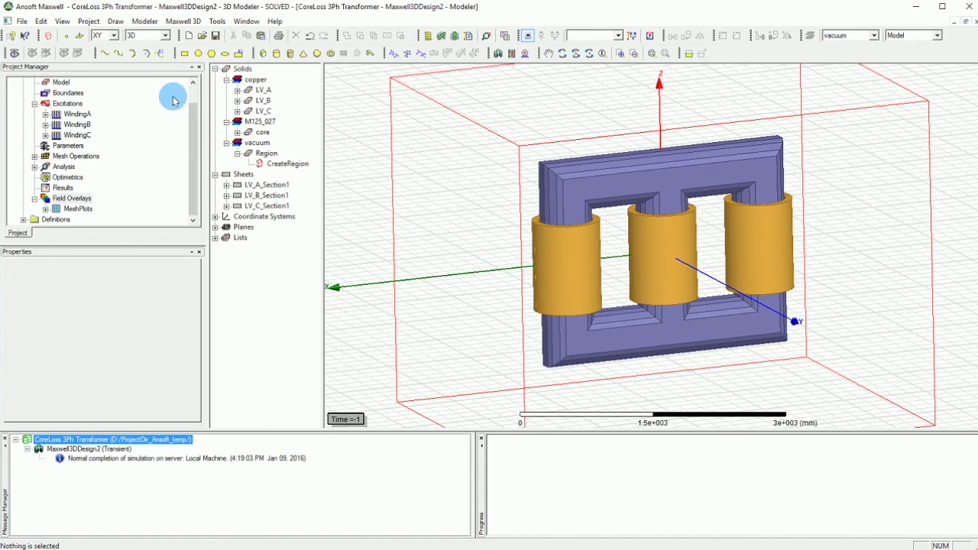
- Set the view context time to 0.083s for the Setup1 transient solution to display the transformer mesh
{"action": "double_click", "coordinate": [350, 419]}
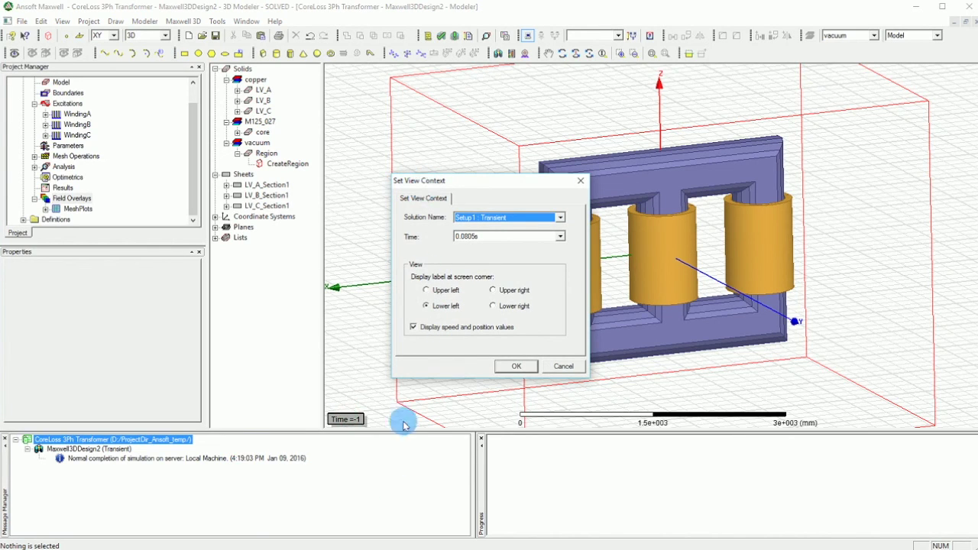
{"action": "left_click", "coordinate": [482, 238]}
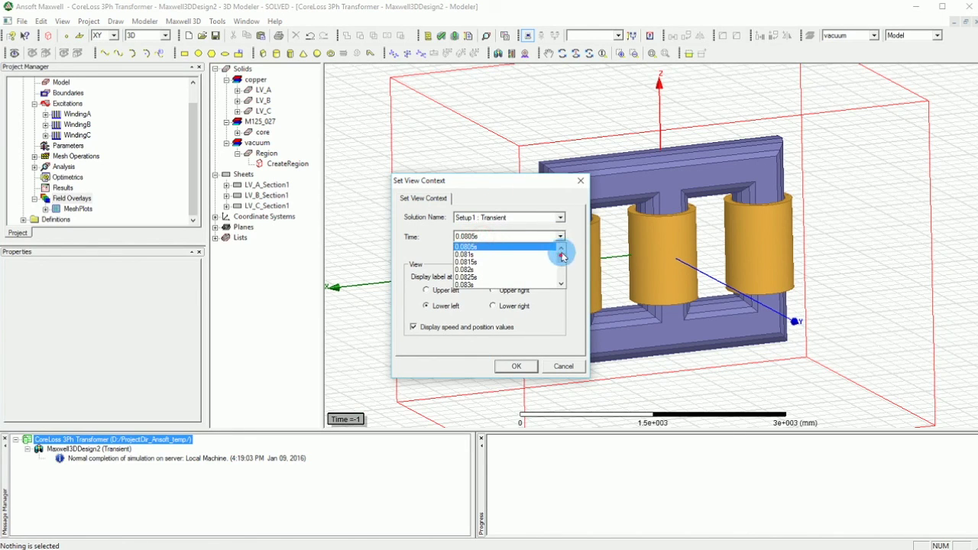
{"action": "mouse_move", "coordinate": [561, 257]}
{"action": "left_mouse_down"}
{"action": "mouse_move", "coordinate": [558, 286]}
{"action": "mouse_move", "coordinate": [559, 247]}
{"action": "left_mouse_up"}
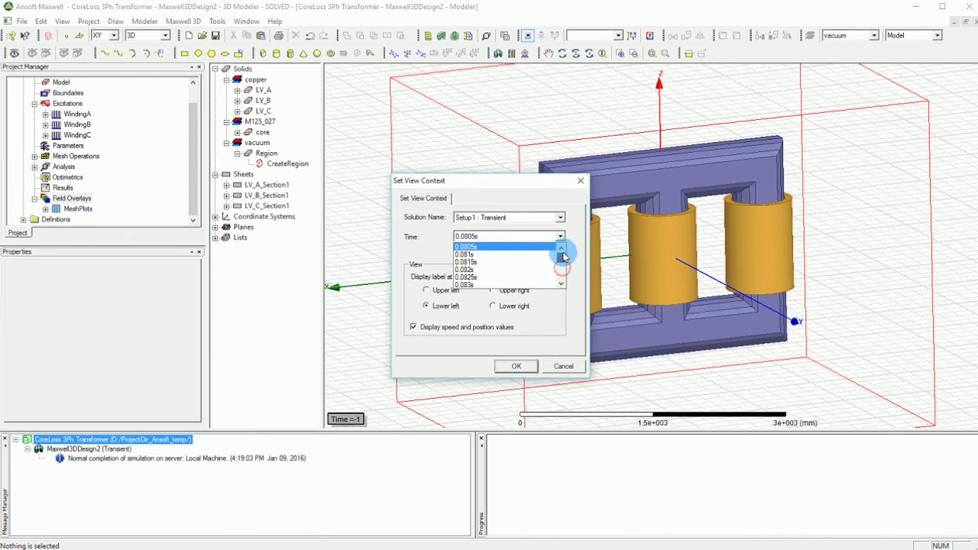
{"action": "left_click", "coordinate": [492, 260]}
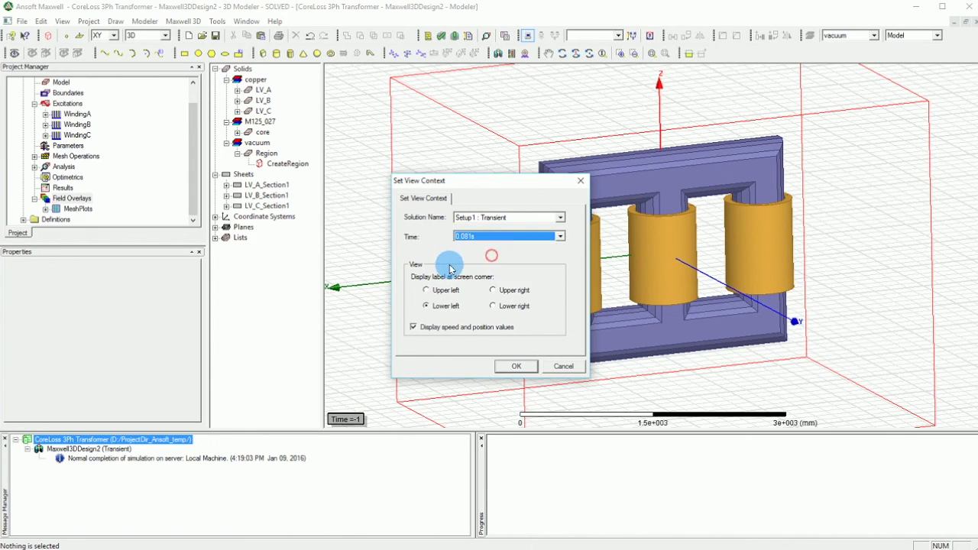
{"action": "left_click", "coordinate": [564, 238]}
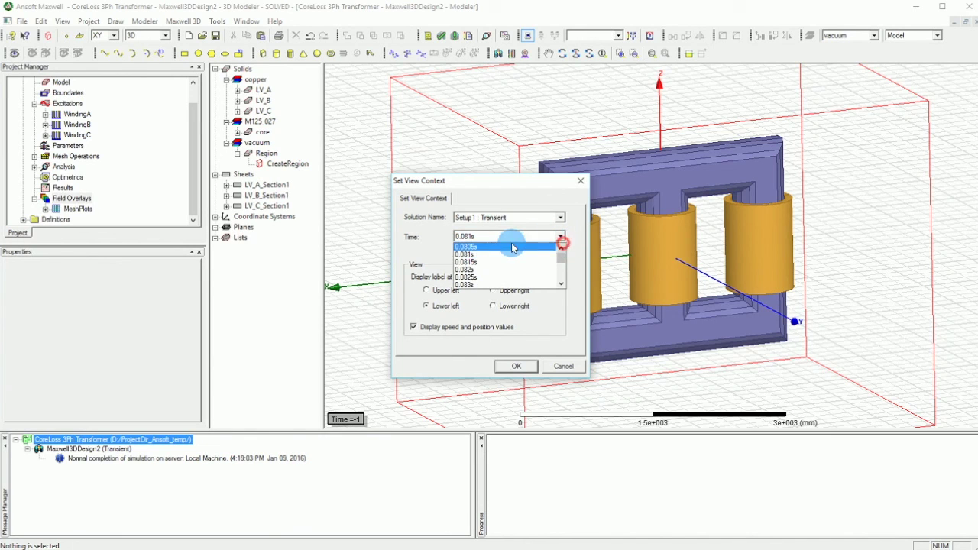
{"action": "left_click", "coordinate": [512, 247]}
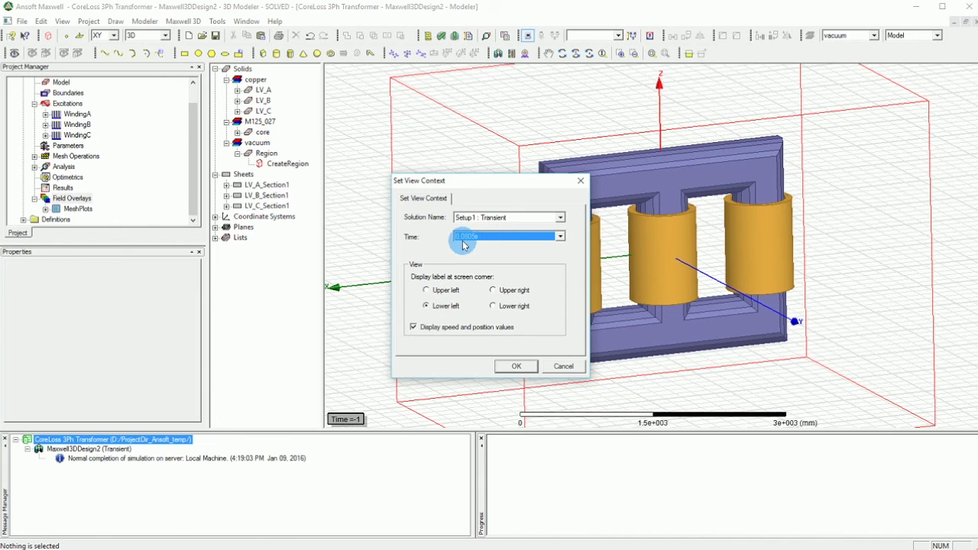
{"action": "left_click", "coordinate": [560, 237]}
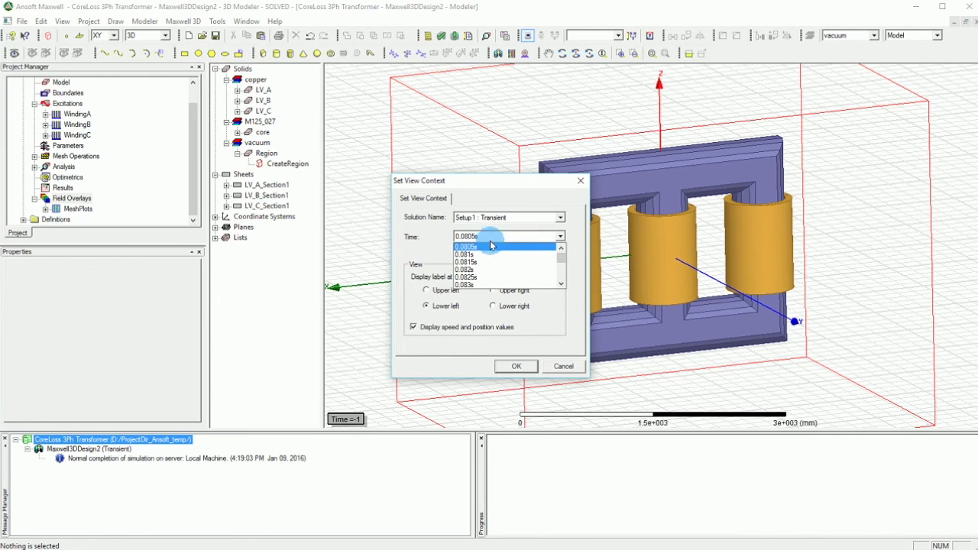
{"action": "scroll", "coordinate": [479, 252], "scroll_direction": "down", "scroll_amount": 3}
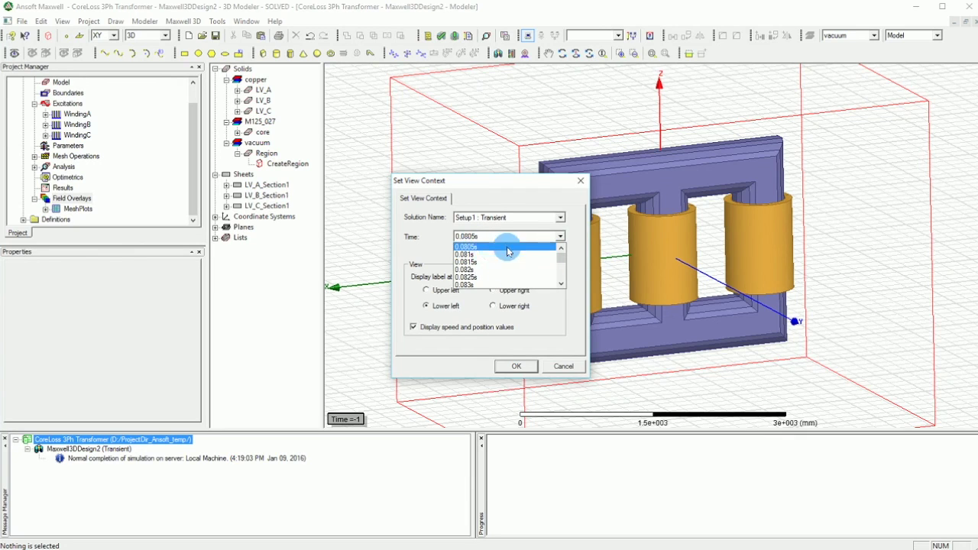
{"action": "scroll", "coordinate": [508, 264], "scroll_direction": "up", "scroll_amount": 2}
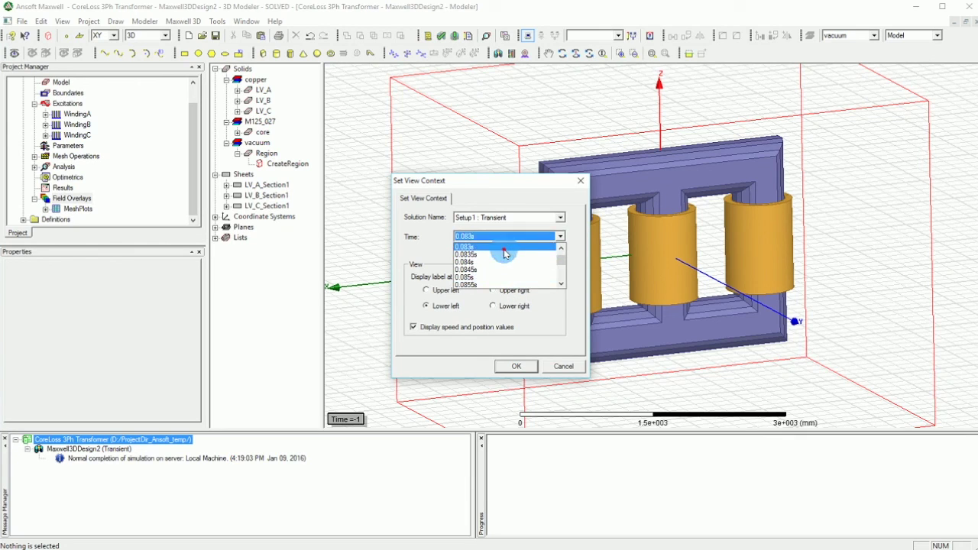
{"action": "left_click", "coordinate": [503, 249]}
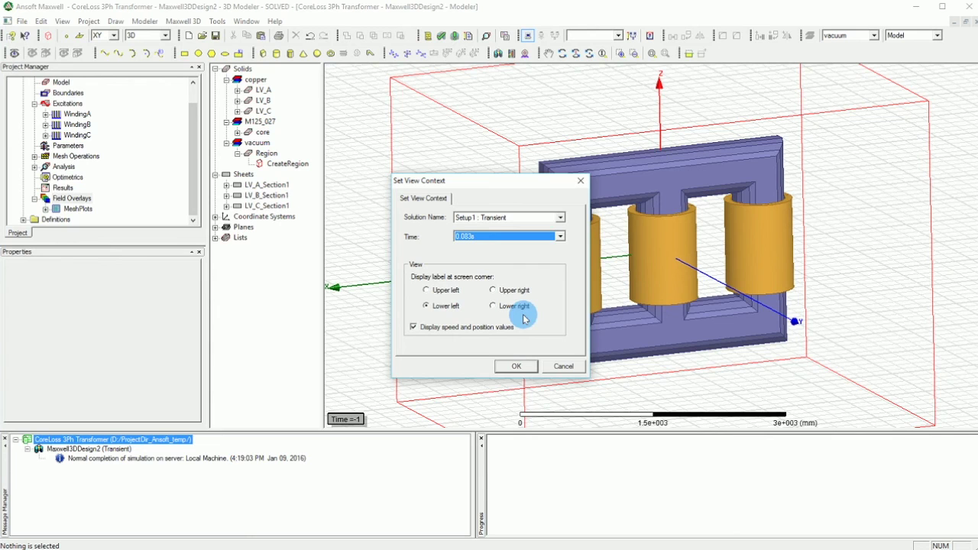
{"action": "left_click", "coordinate": [506, 367]}
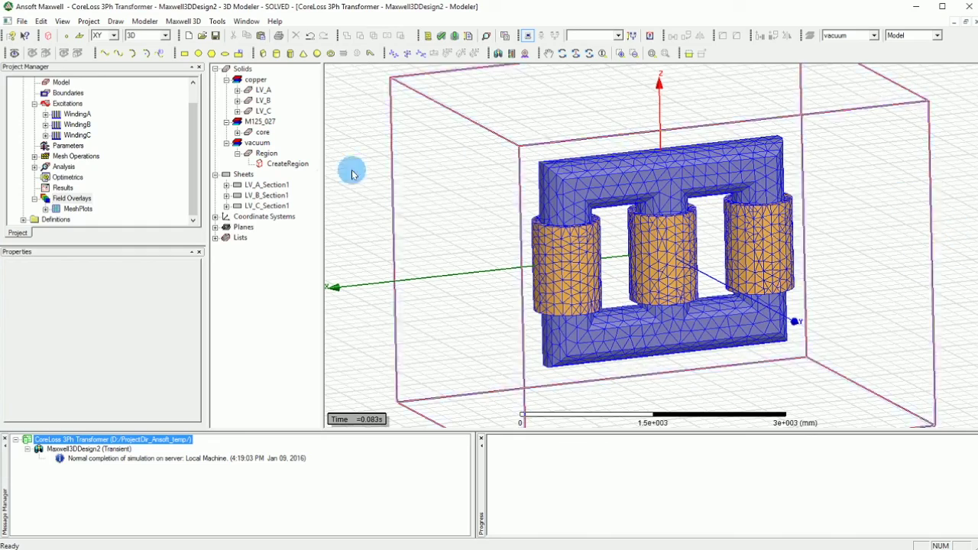
{"action": "left_click", "coordinate": [589, 54]}
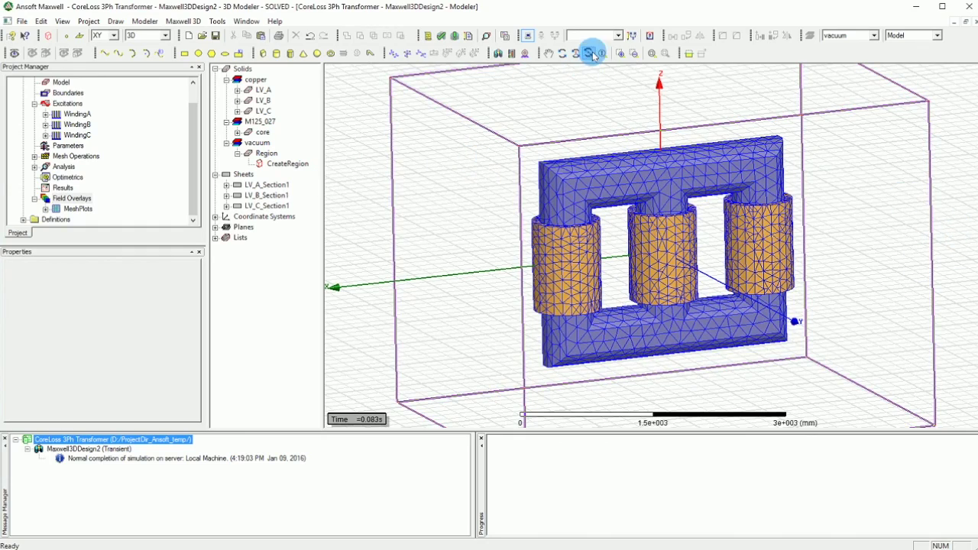
{"action": "left_click_drag", "start_coordinate": [595, 111], "coordinate": [599, 133]}
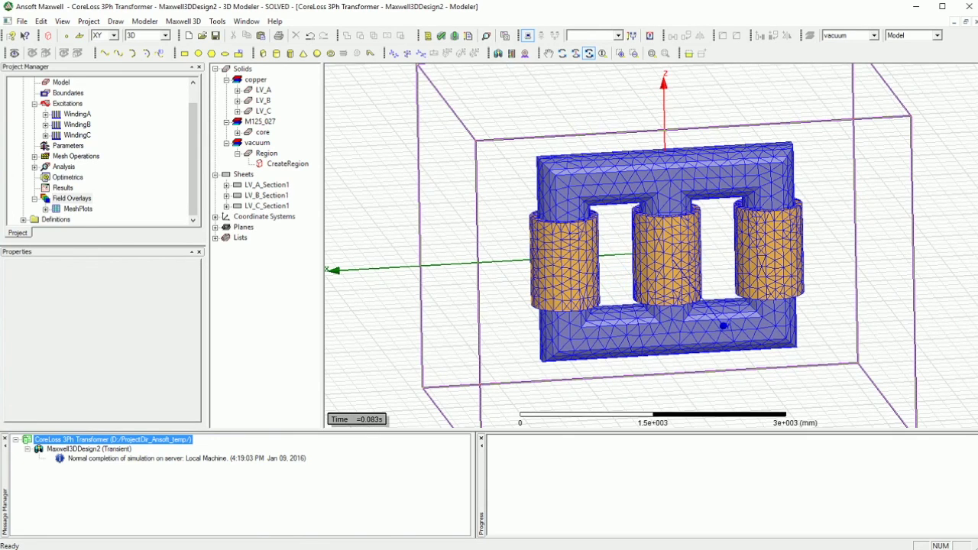
- Browse the design's stored solutions and inspect the Vpeak variation under Setup1's transient solution
{"action": "left_click", "coordinate": [34, 166]}
{"action": "right_click", "coordinate": [69, 177]}
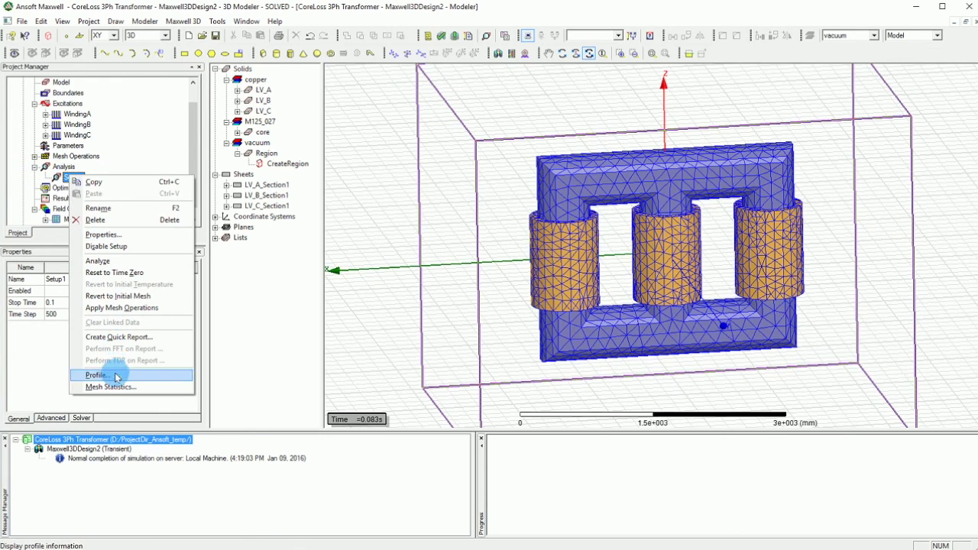
{"action": "right_click", "coordinate": [58, 197]}
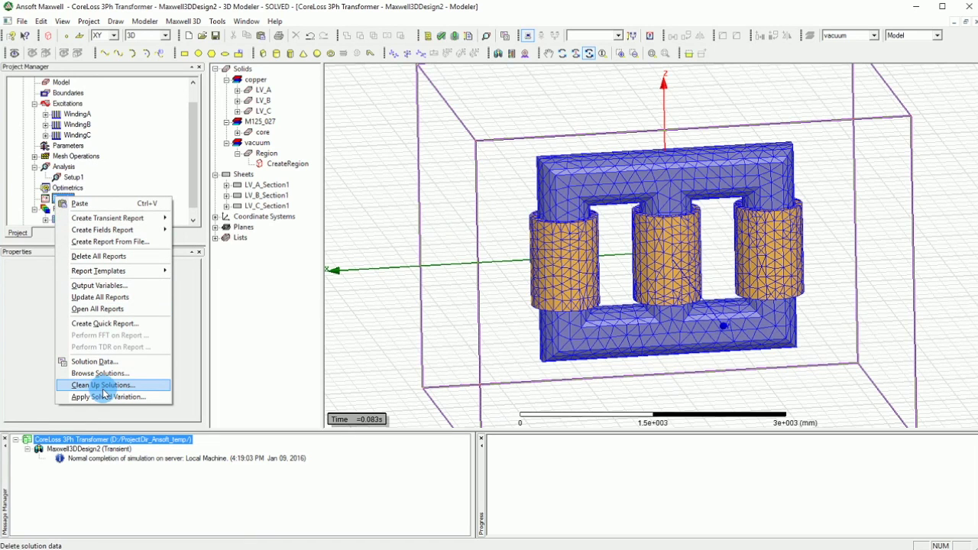
{"action": "left_click", "coordinate": [81, 372]}
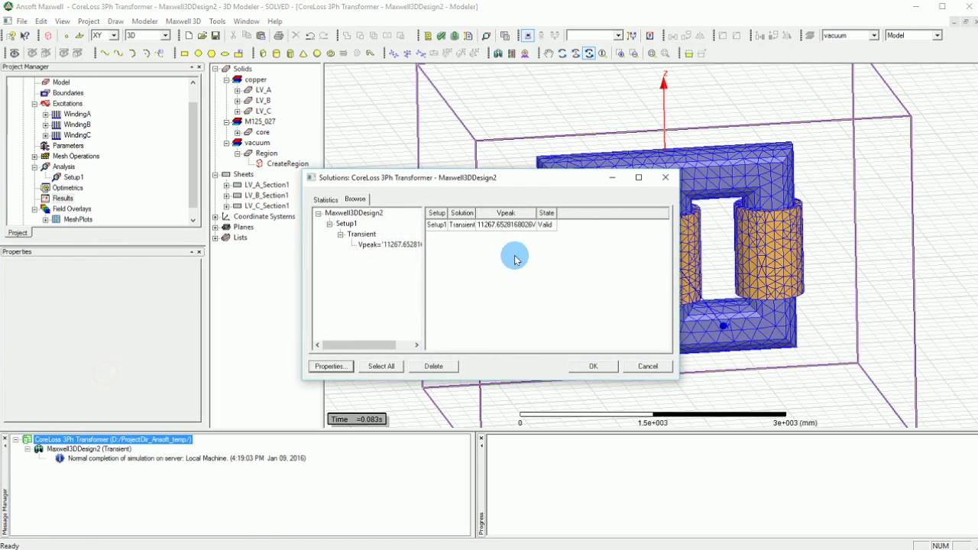
{"action": "left_click", "coordinate": [394, 245]}
{"action": "left_click", "coordinate": [645, 367]}
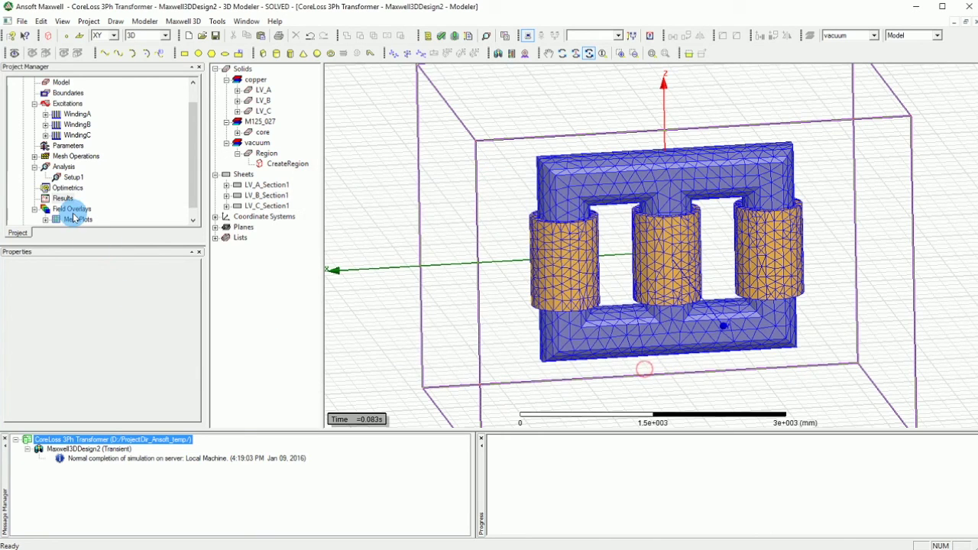
- Inspect the Setup1 solution data, examining the solver profile and the Vpeak value of the design variation
{"action": "right_click", "coordinate": [61, 200]}
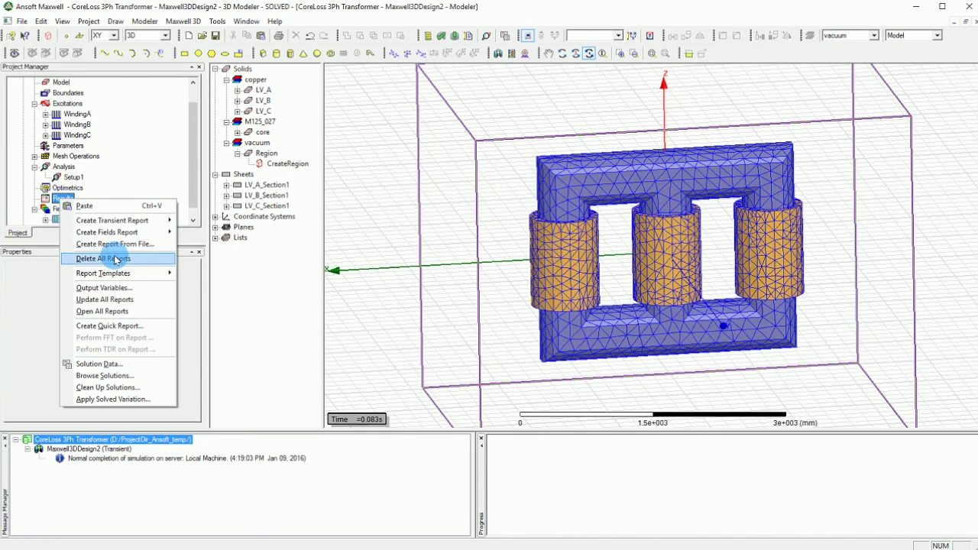
{"action": "left_click", "coordinate": [124, 367]}
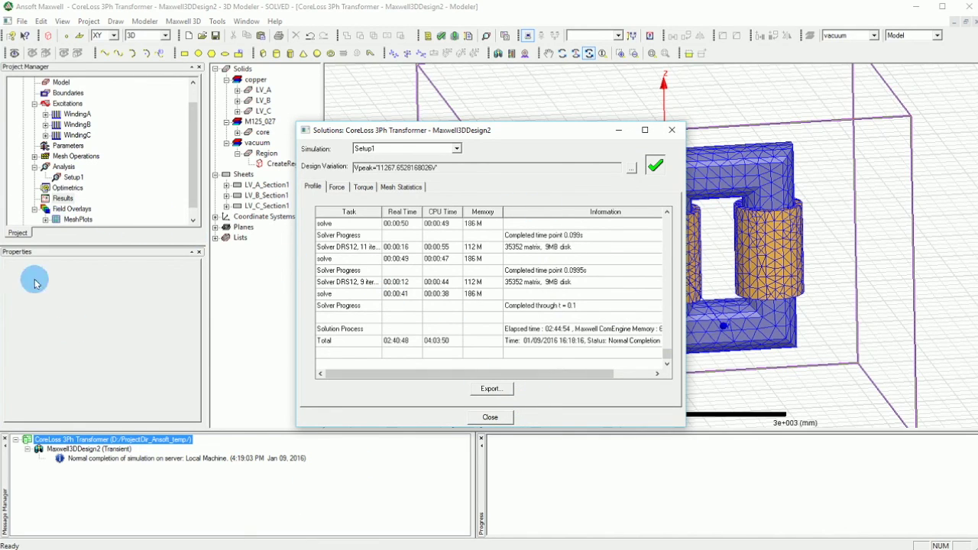
{"action": "left_click", "coordinate": [482, 415]}
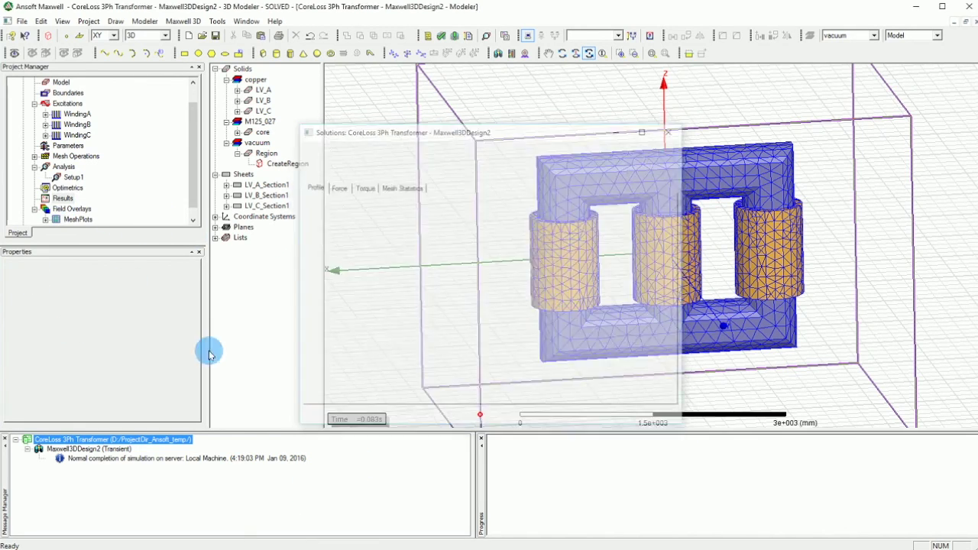
{"action": "right_click", "coordinate": [74, 200]}
{"action": "left_click", "coordinate": [100, 363]}
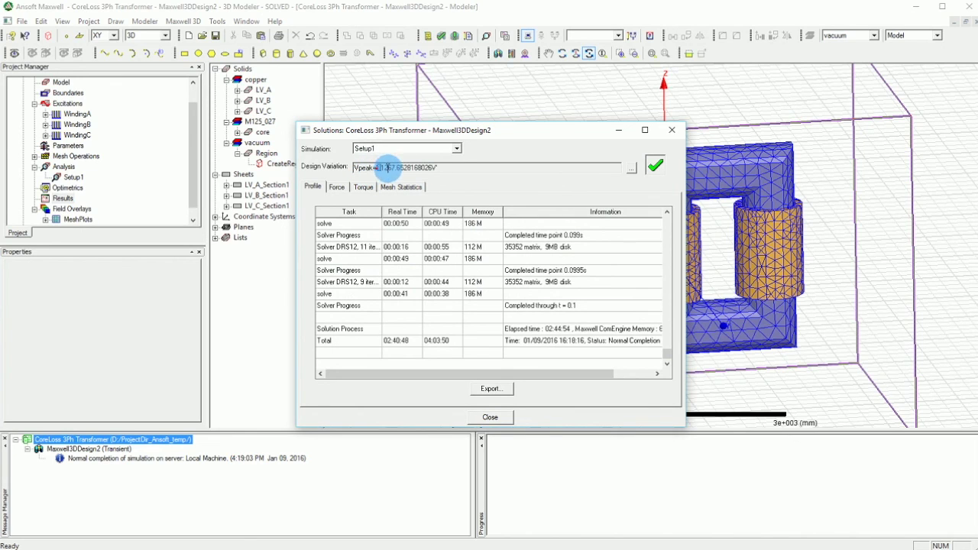
{"action": "left_click_drag", "start_coordinate": [434, 168], "coordinate": [380, 168]}
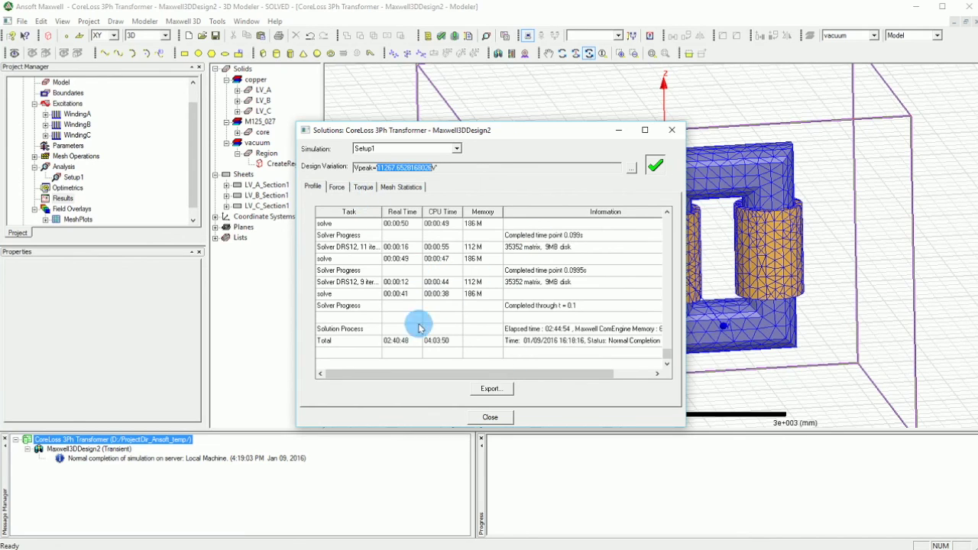
- Review the force, torque and mesh statistics of the Setup1 solution, and close the solution data
{"action": "left_click", "coordinate": [337, 187]}
{"action": "left_click", "coordinate": [363, 187]}
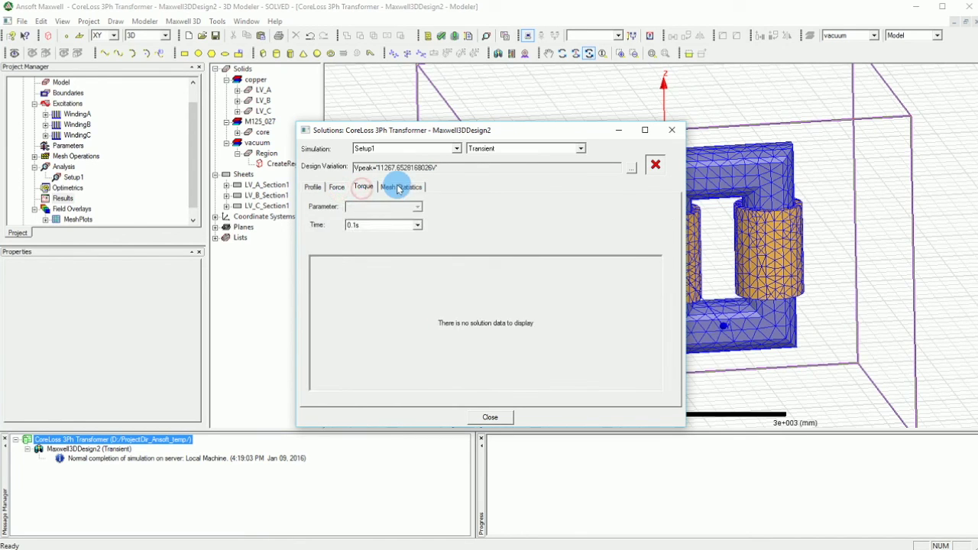
{"action": "left_click", "coordinate": [404, 187]}
{"action": "left_click", "coordinate": [331, 186]}
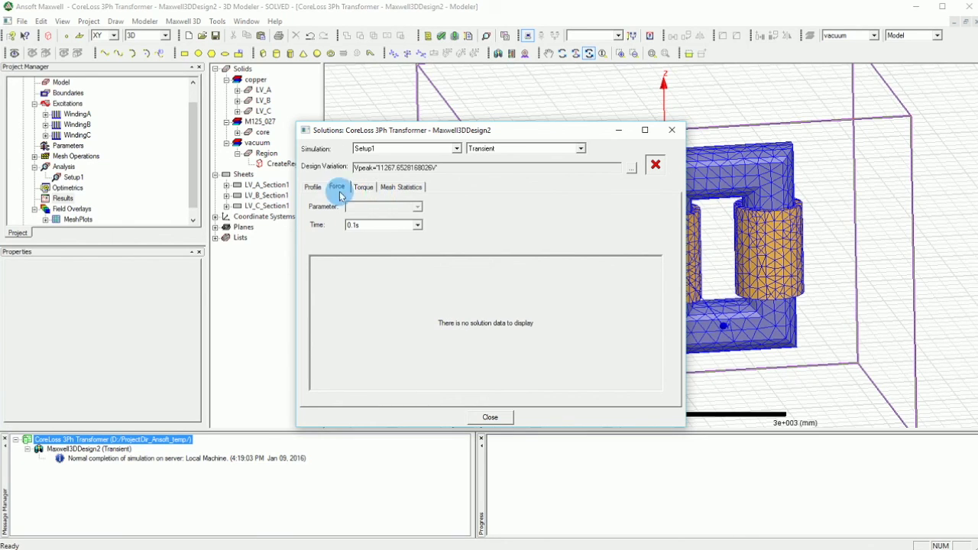
{"action": "left_click", "coordinate": [402, 187]}
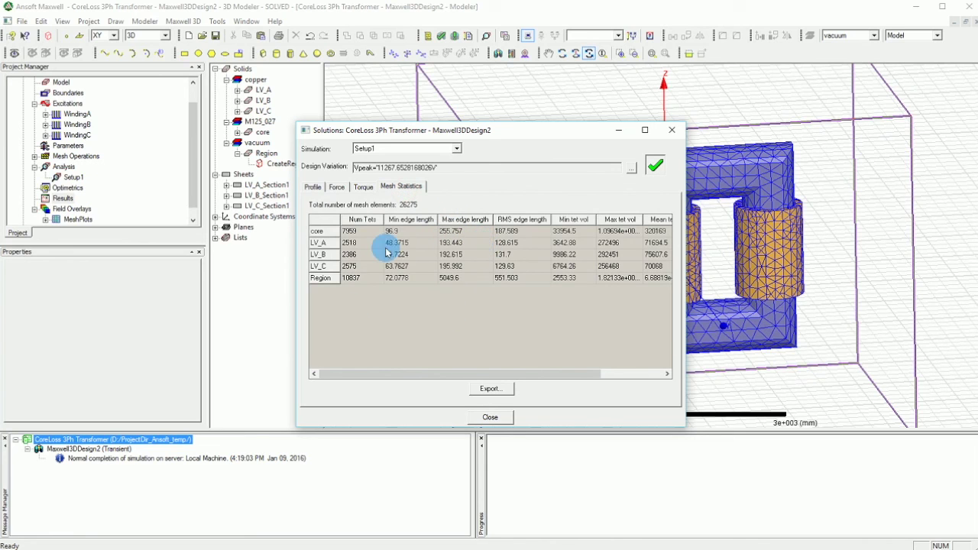
{"action": "mouse_move", "coordinate": [613, 380]}
{"action": "left_mouse_down"}
{"action": "mouse_move", "coordinate": [634, 375]}
{"action": "mouse_move", "coordinate": [596, 371]}
{"action": "left_mouse_up"}
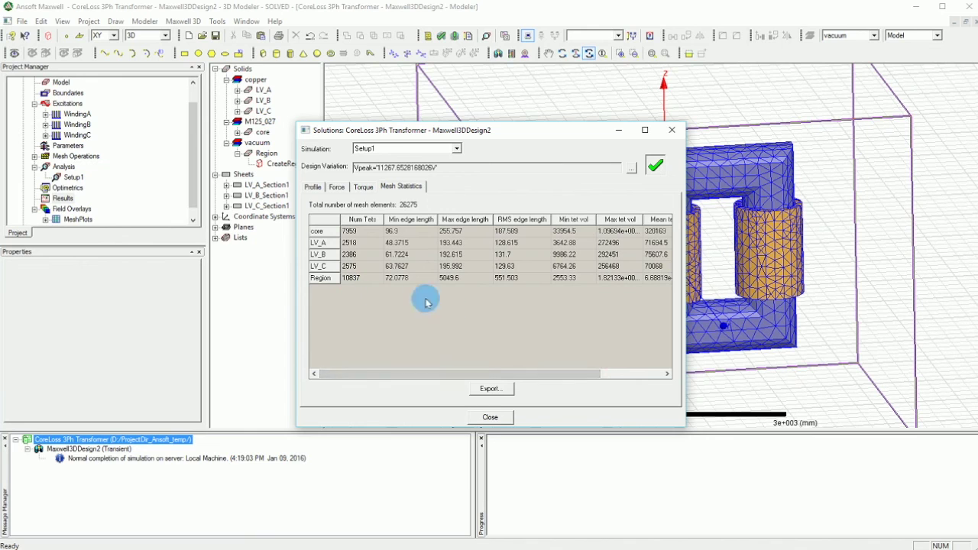
{"action": "left_click", "coordinate": [491, 422]}
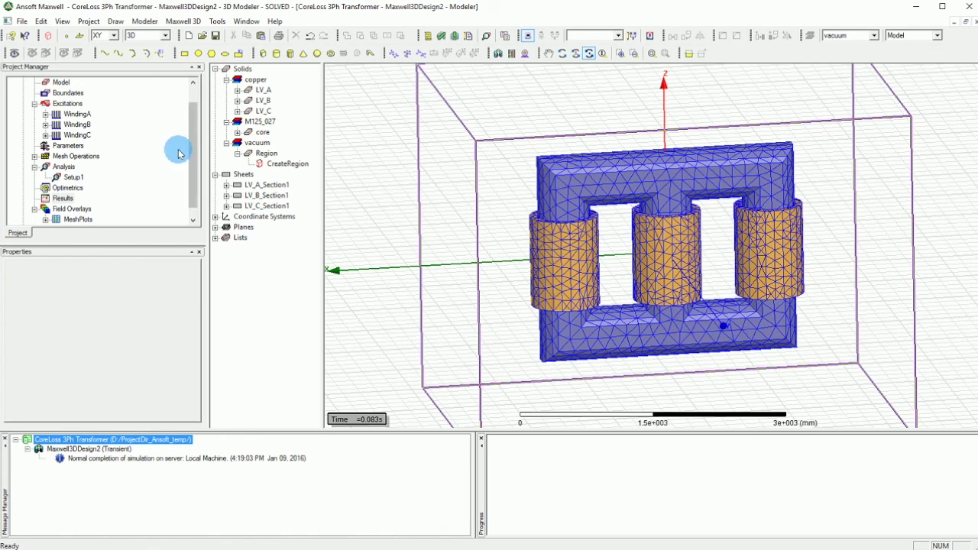
- Create a rectangular transient plot of Current(WindingA), Current(WindingB) and Current(WindingC) against time
{"action": "right_click", "coordinate": [63, 199]}
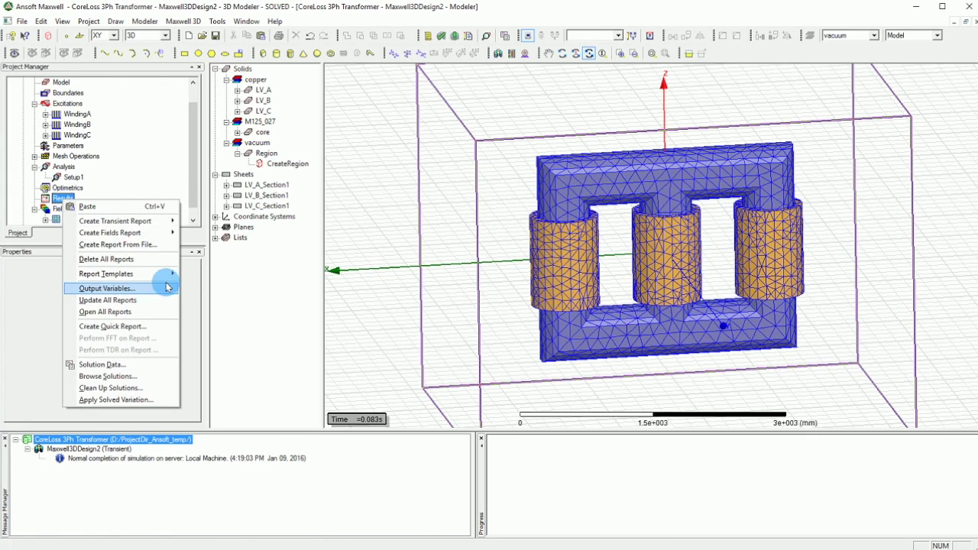
{"action": "mouse_move", "coordinate": [135, 223]}
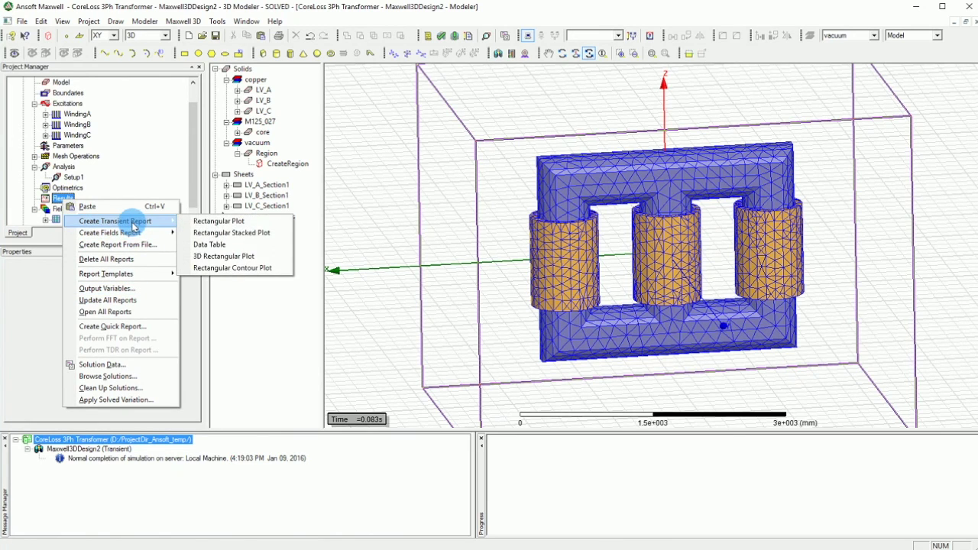
{"action": "left_click", "coordinate": [222, 222]}
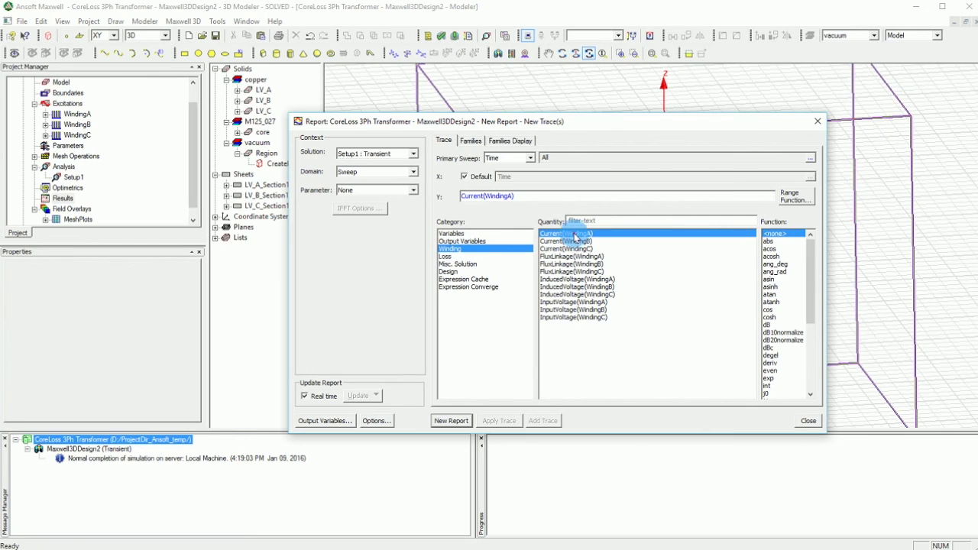
{"action": "left_click_drag", "start_coordinate": [575, 235], "coordinate": [573, 250]}
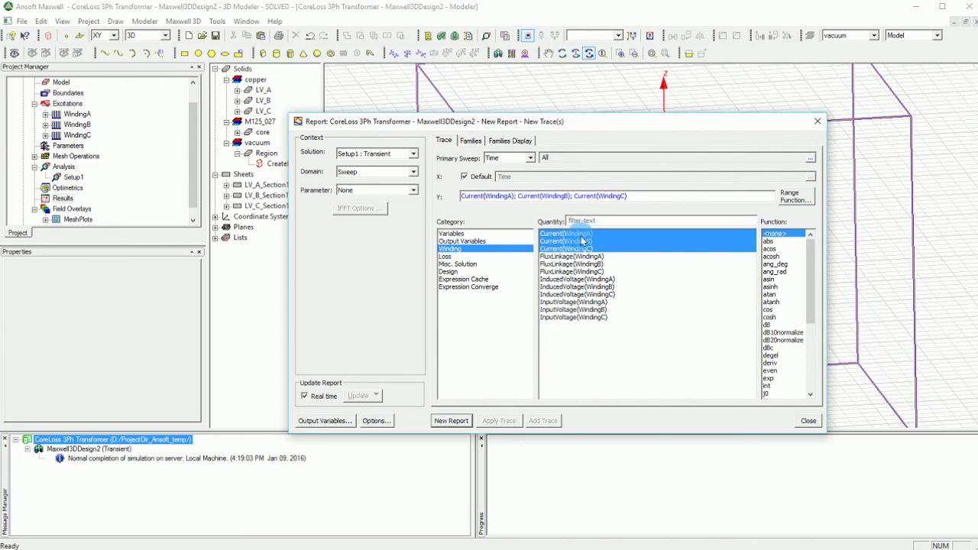
{"action": "left_click", "coordinate": [453, 422]}
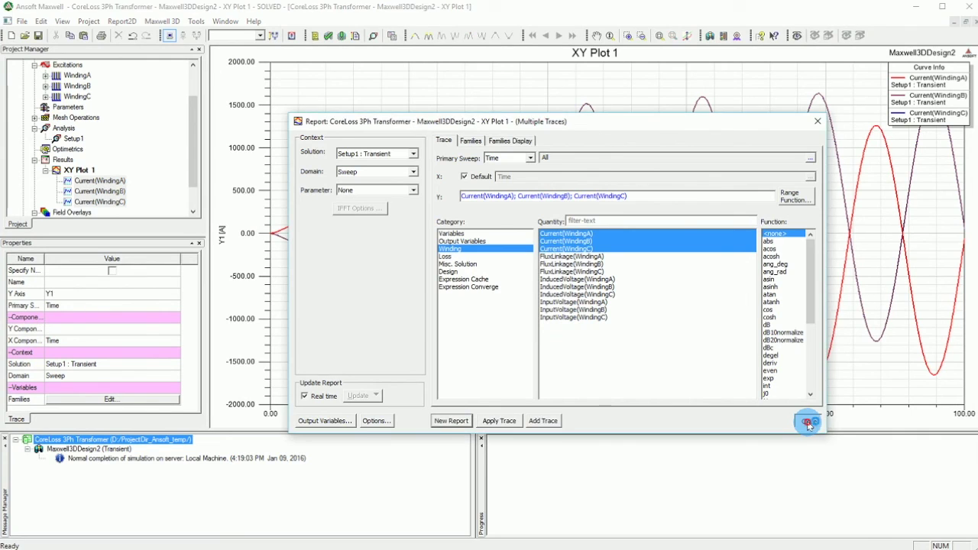
{"action": "left_click", "coordinate": [808, 424]}
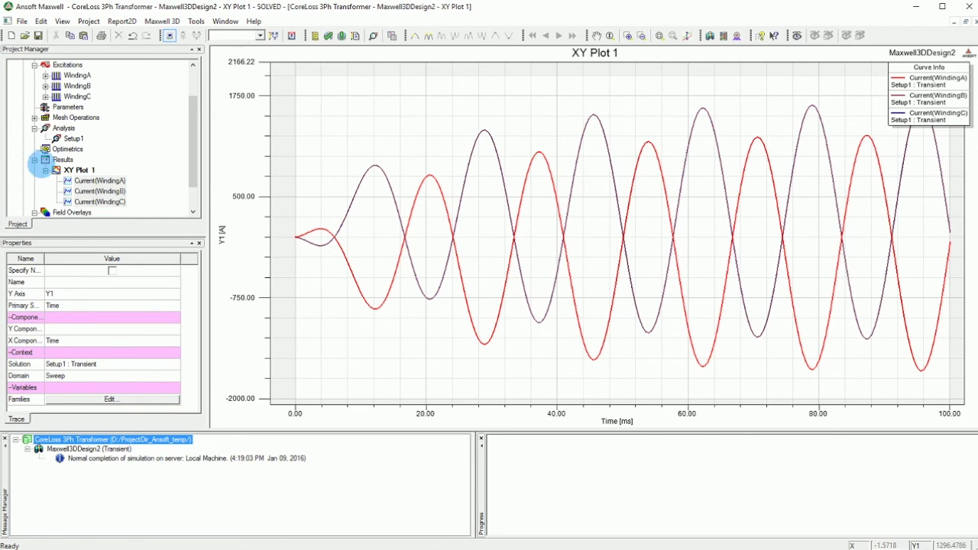
- Create a second rectangular transient plot showing InputVoltage(WindingA), InputVoltage(WindingB) and InputVoltage(WindingC) against time
{"action": "left_click", "coordinate": [191, 120]}
{"action": "scroll", "coordinate": [191, 120], "scroll_direction": "down", "scroll_amount": 1}
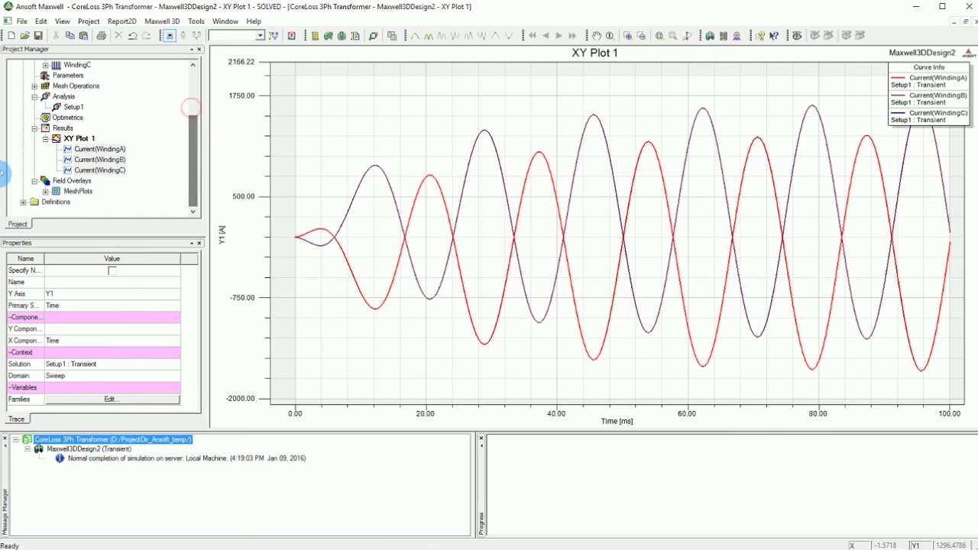
{"action": "right_click", "coordinate": [64, 139]}
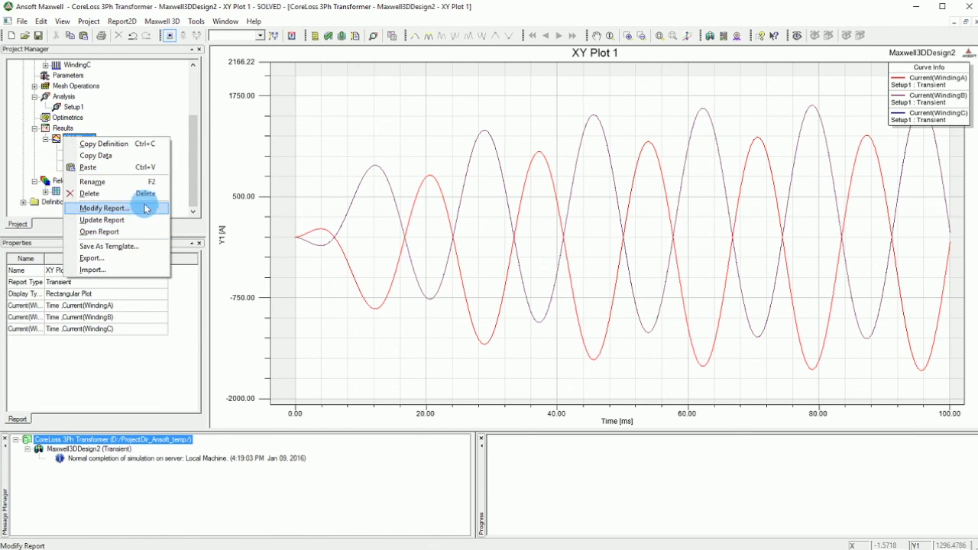
{"action": "right_click", "coordinate": [62, 129]}
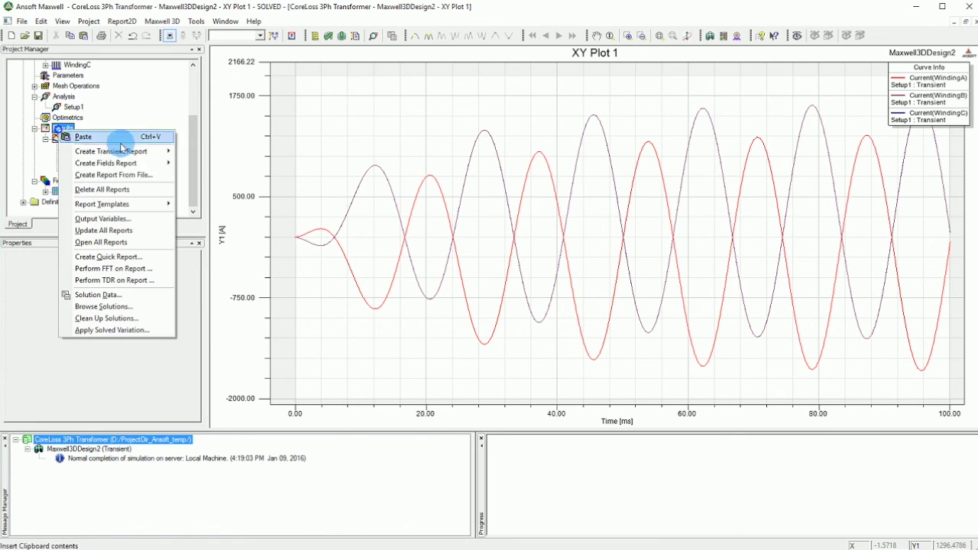
{"action": "left_click", "coordinate": [148, 152]}
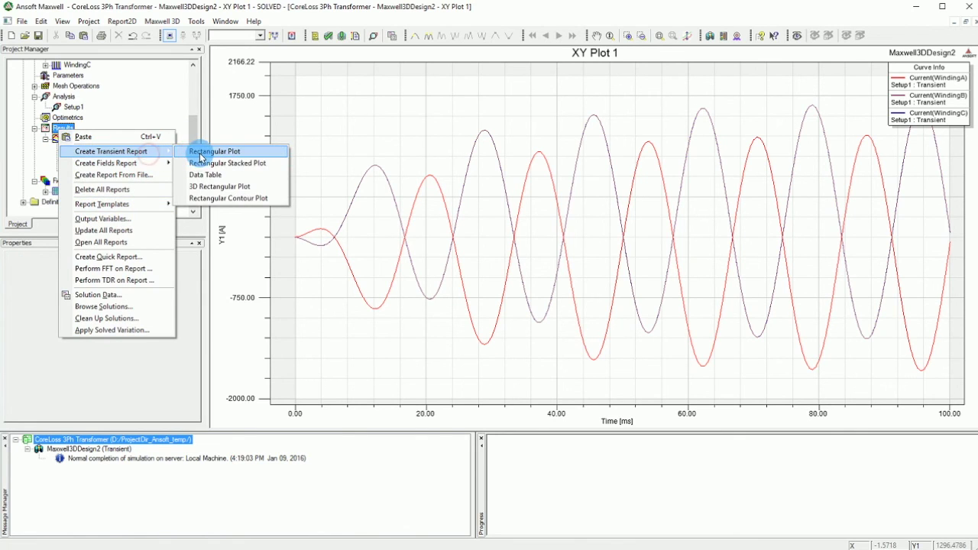
{"action": "left_click", "coordinate": [195, 152]}
{"action": "left_click", "coordinate": [583, 303]}
{"action": "left_click", "coordinate": [581, 317], "text": "shift"}
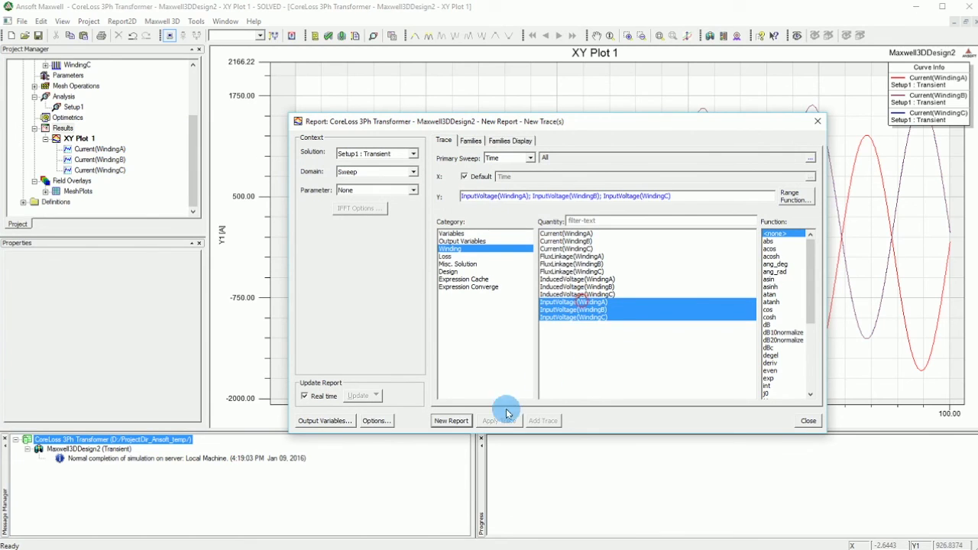
{"action": "left_click", "coordinate": [451, 421]}
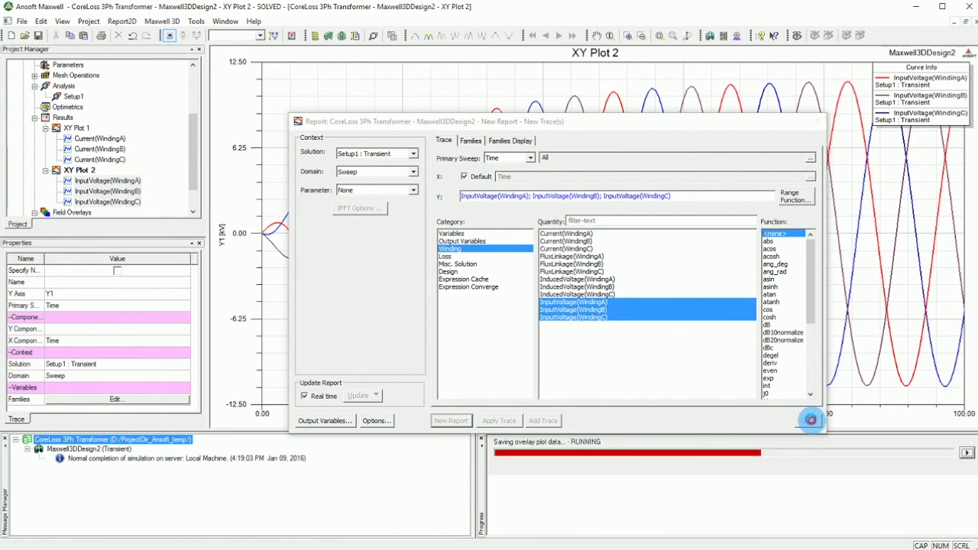
{"action": "left_click", "coordinate": [808, 419]}
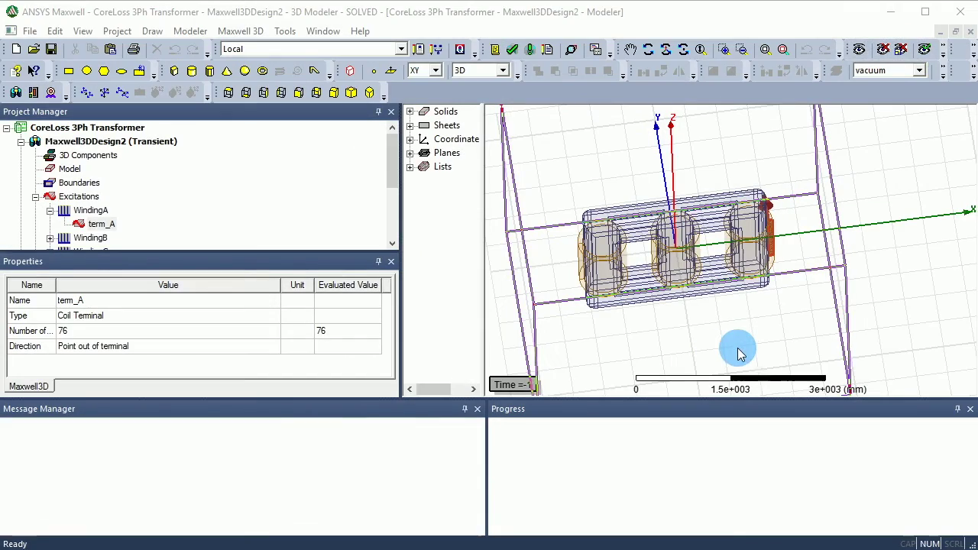
- Set the direction of the term_A coil terminal to Point into terminal
{"action": "left_click", "coordinate": [126, 348]}
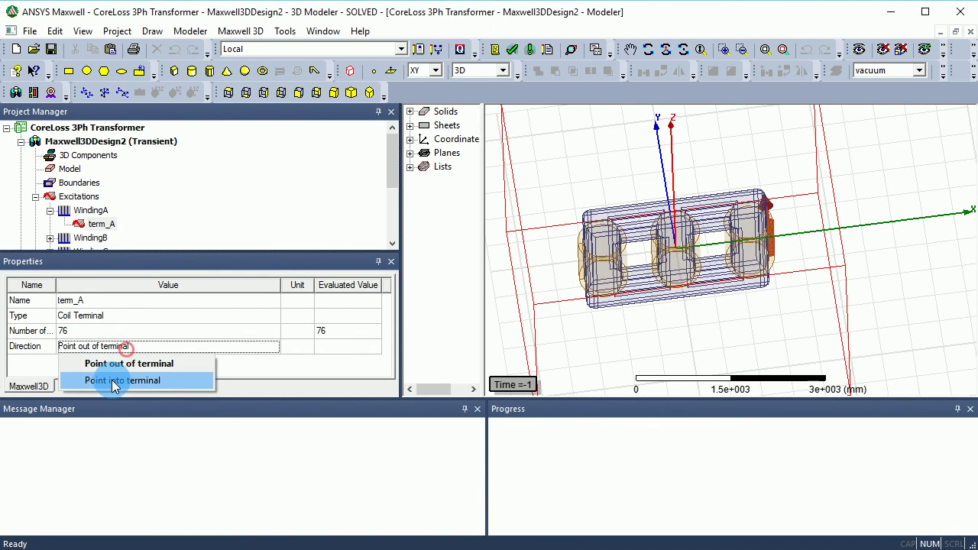
{"action": "left_click", "coordinate": [113, 381]}
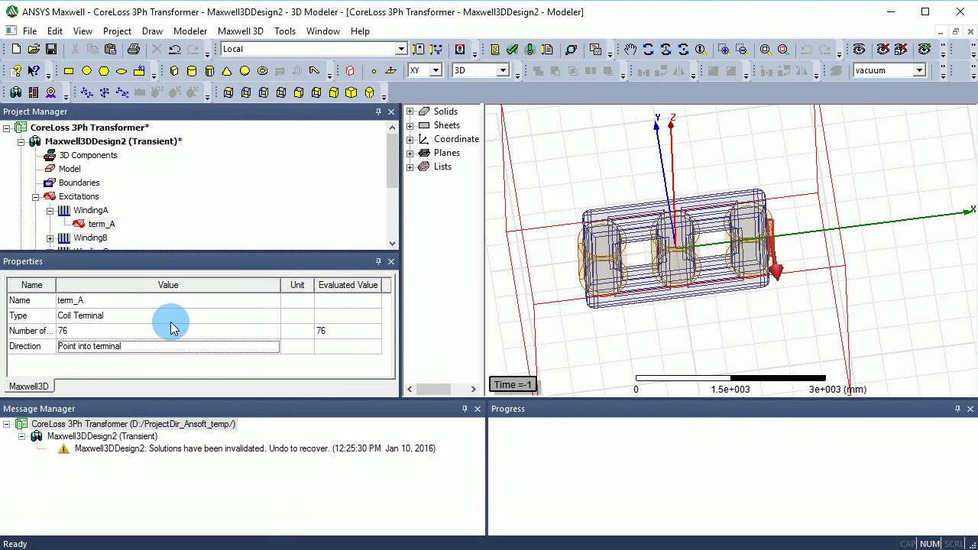
- Expand WindingB and WindingC and compare the current directions of coil terminals term_A, term_B and term_C
{"action": "mouse_move", "coordinate": [391, 152]}
{"action": "left_mouse_down"}
{"action": "mouse_move", "coordinate": [387, 214]}
{"action": "mouse_move", "coordinate": [391, 149]}
{"action": "left_mouse_up"}
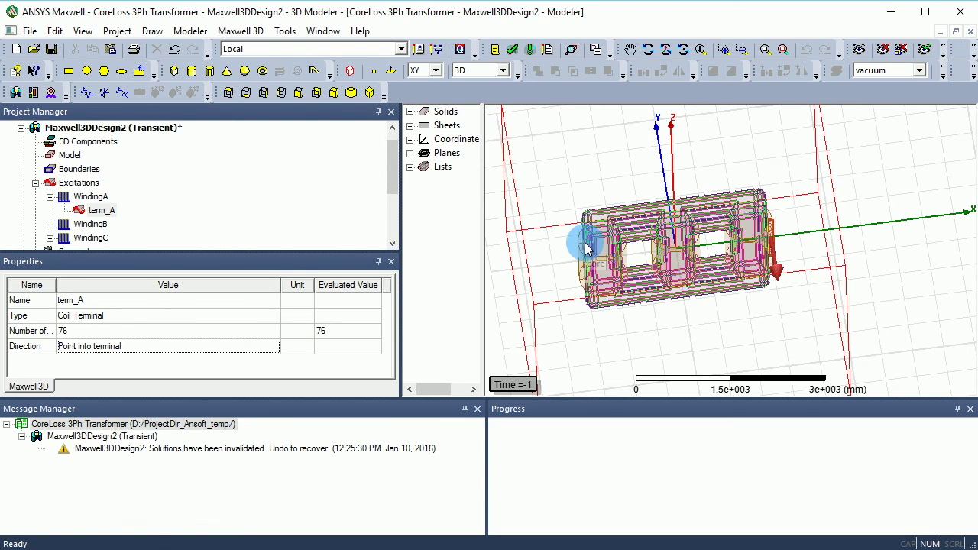
{"action": "left_click", "coordinate": [51, 225]}
{"action": "scroll", "coordinate": [50, 229], "scroll_direction": "down", "scroll_amount": 2}
{"action": "left_click", "coordinate": [51, 183]}
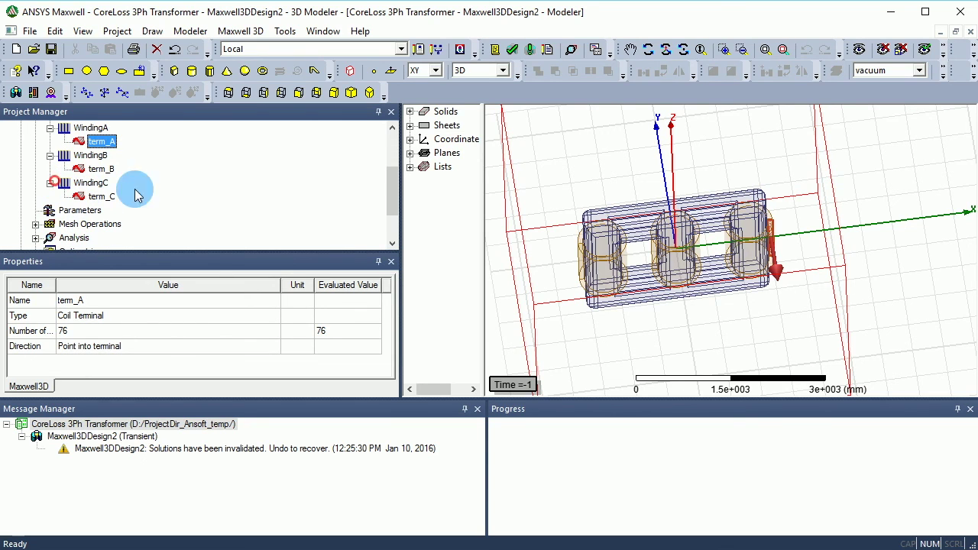
{"action": "left_click_drag", "start_coordinate": [392, 197], "coordinate": [393, 188]}
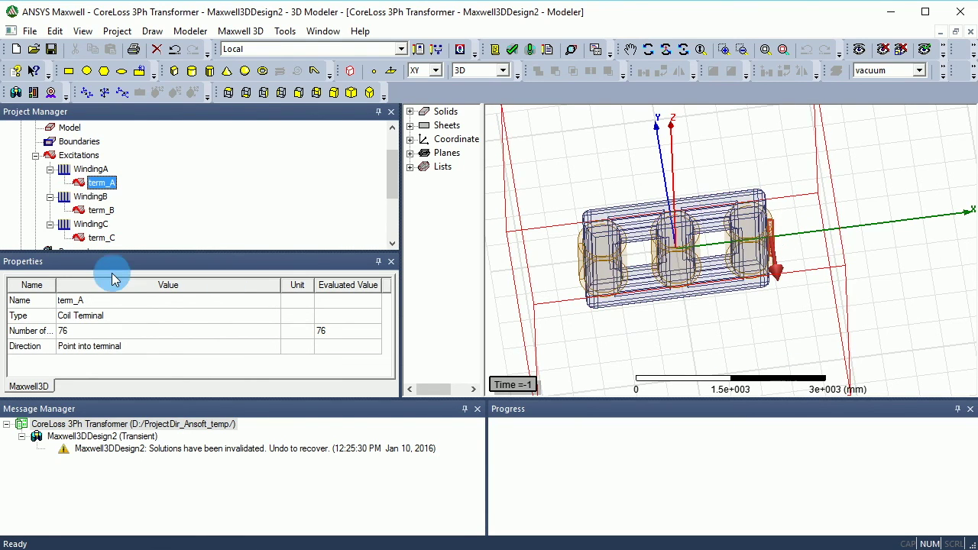
{"action": "left_click", "coordinate": [99, 212]}
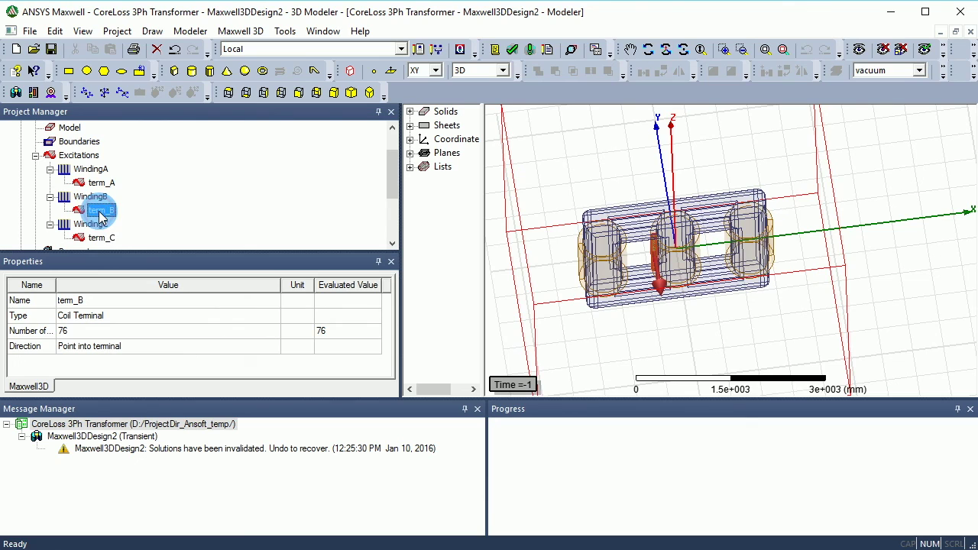
{"action": "left_click", "coordinate": [101, 238]}
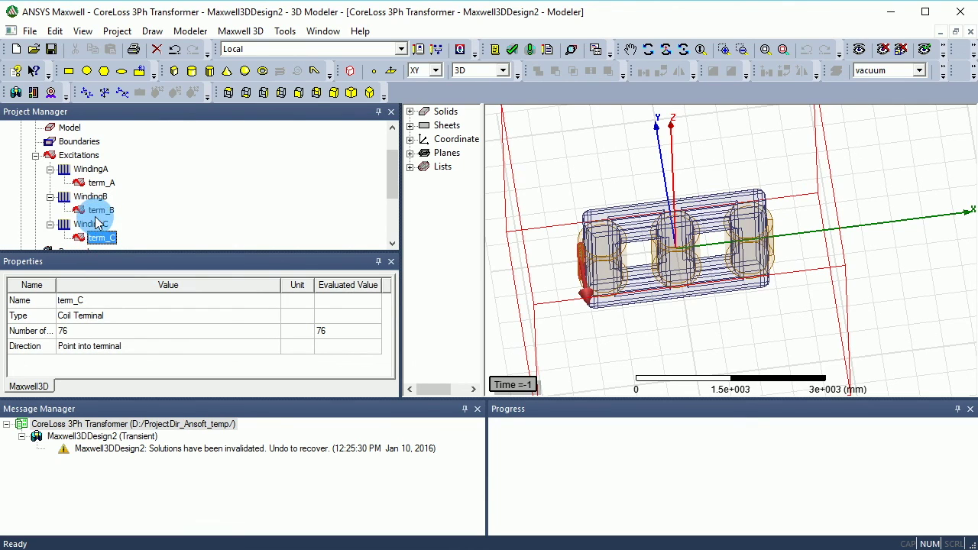
{"action": "left_click", "coordinate": [99, 211]}
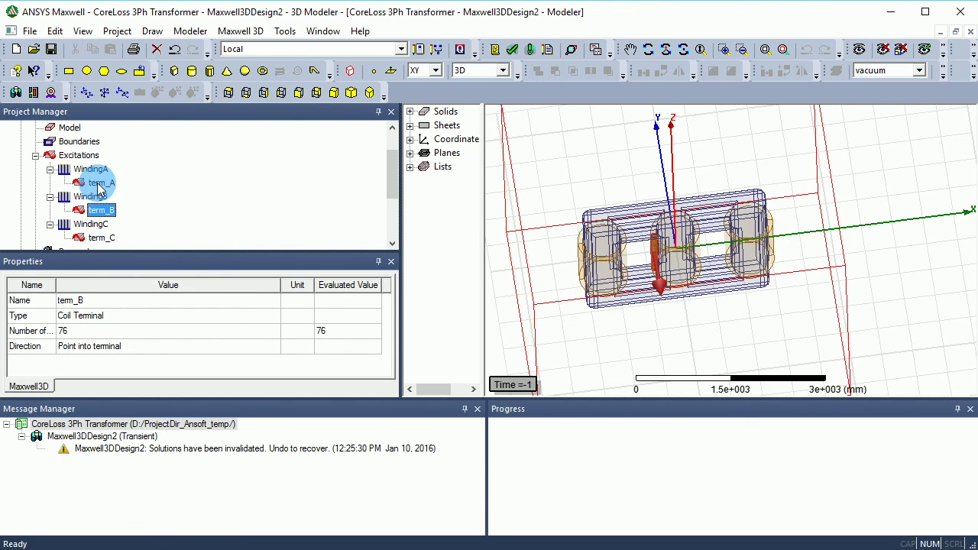
{"action": "left_click", "coordinate": [100, 183]}
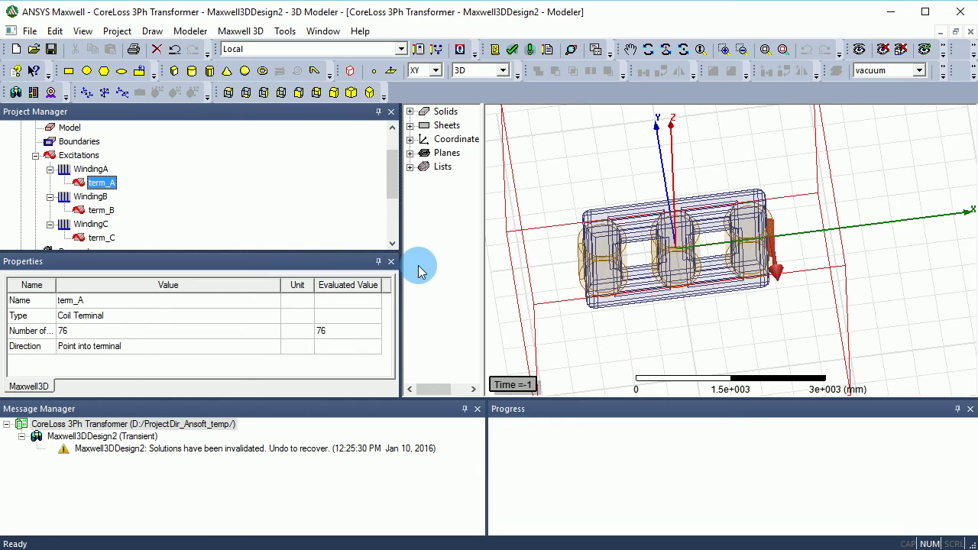
- Set the direction of term_A to Point out of terminal, and select term_B to compare its direction
{"action": "left_click", "coordinate": [125, 347]}
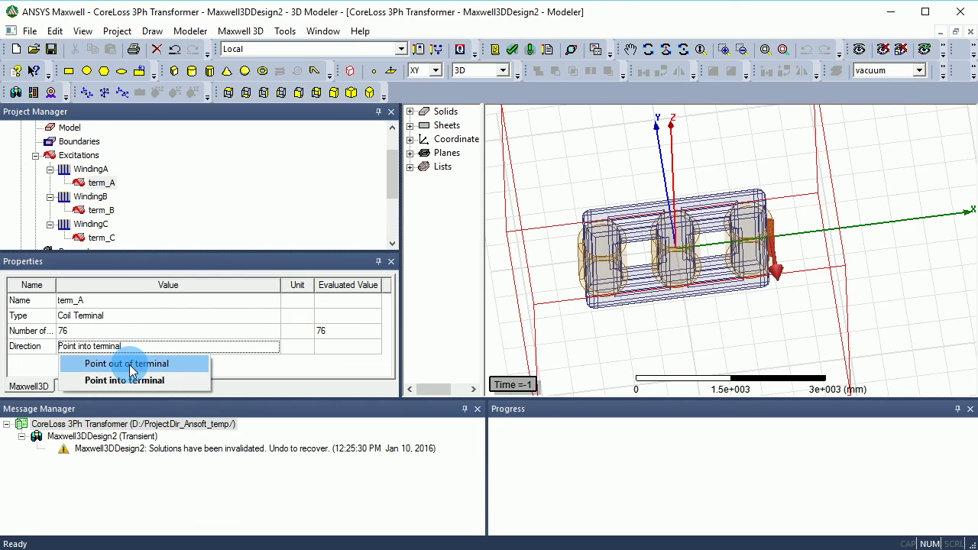
{"action": "left_click", "coordinate": [132, 365]}
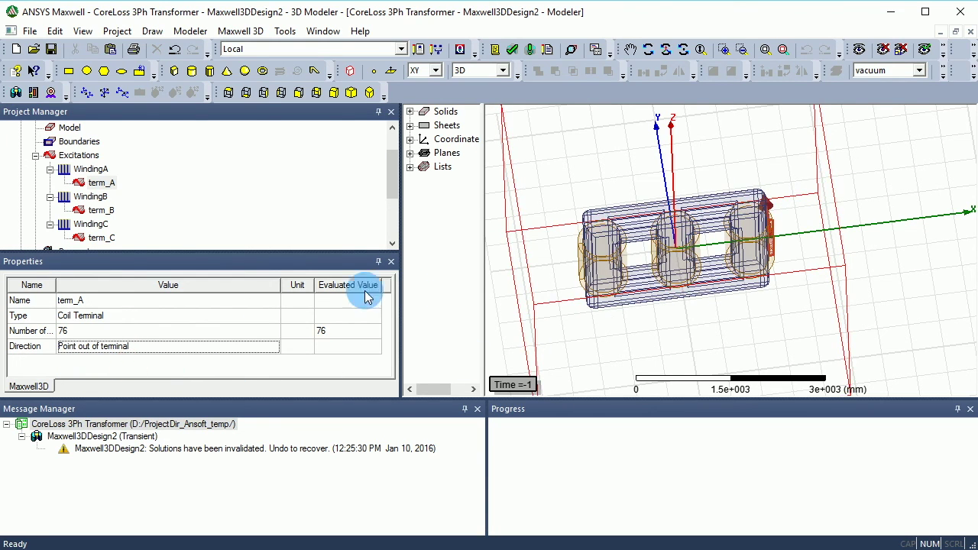
{"action": "left_click", "coordinate": [102, 212]}
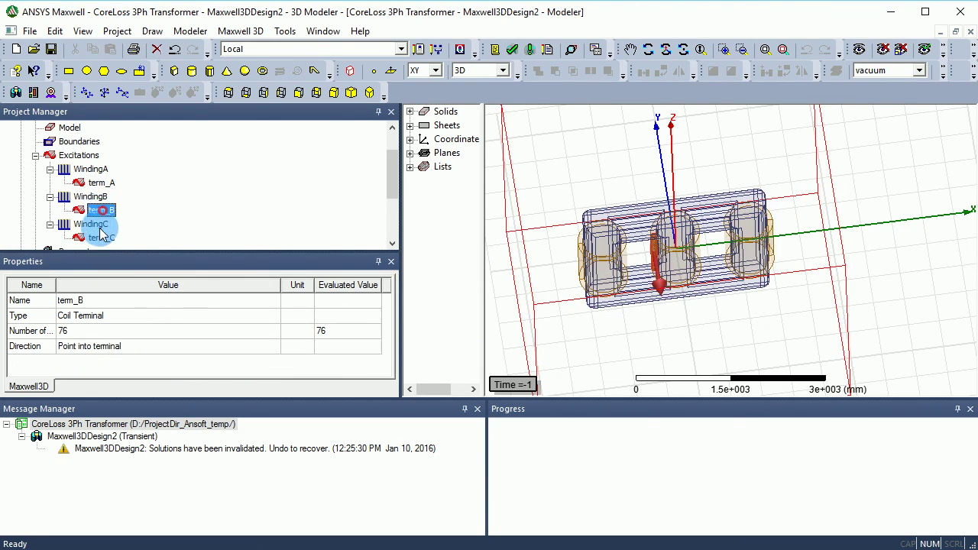
- Check the directions of coil terminals term_C, term_A and term_B against each other in the model
{"action": "left_click", "coordinate": [101, 238]}
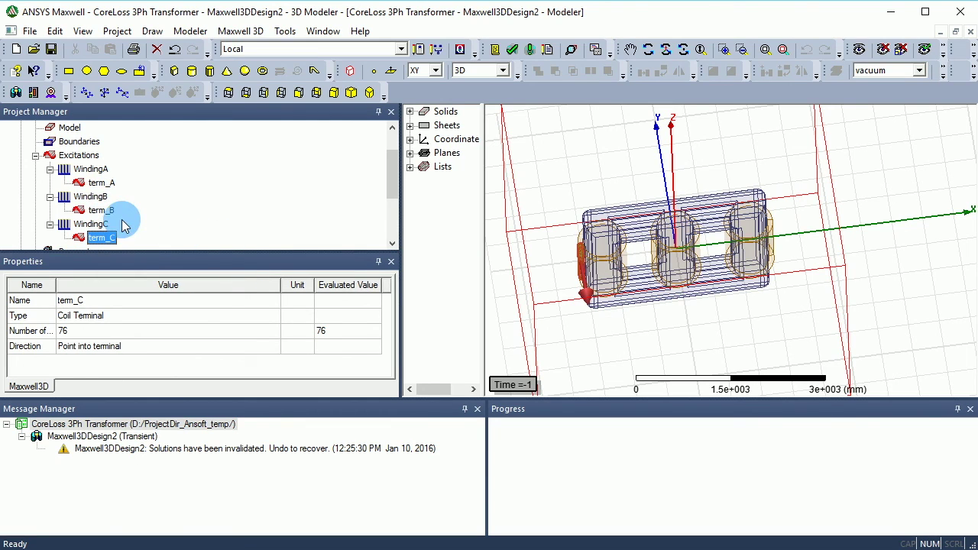
{"action": "left_click", "coordinate": [101, 183]}
{"action": "left_click", "coordinate": [102, 211]}
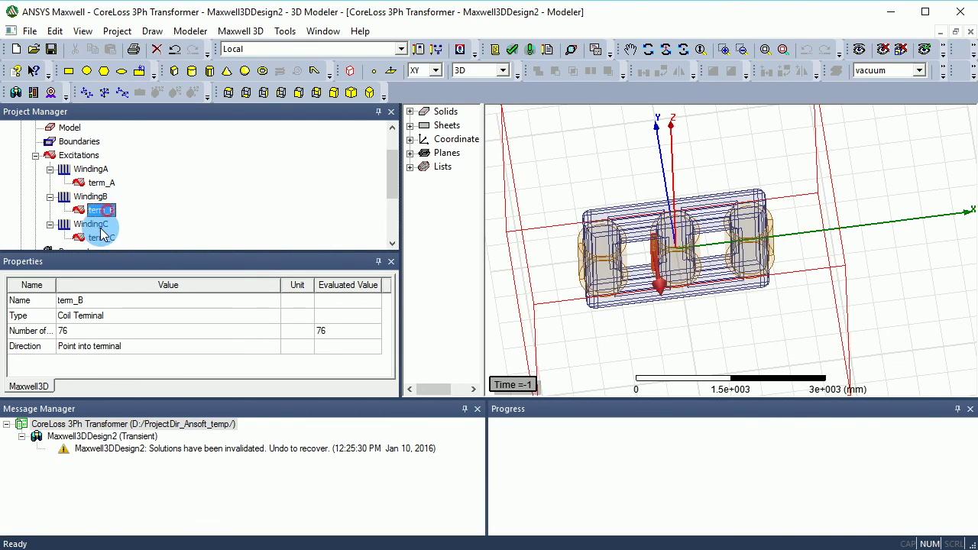
- Run the transient analysis of Setup1
{"action": "left_click", "coordinate": [92, 223]}
{"action": "scroll", "coordinate": [76, 187], "scroll_direction": "down", "scroll_amount": 3}
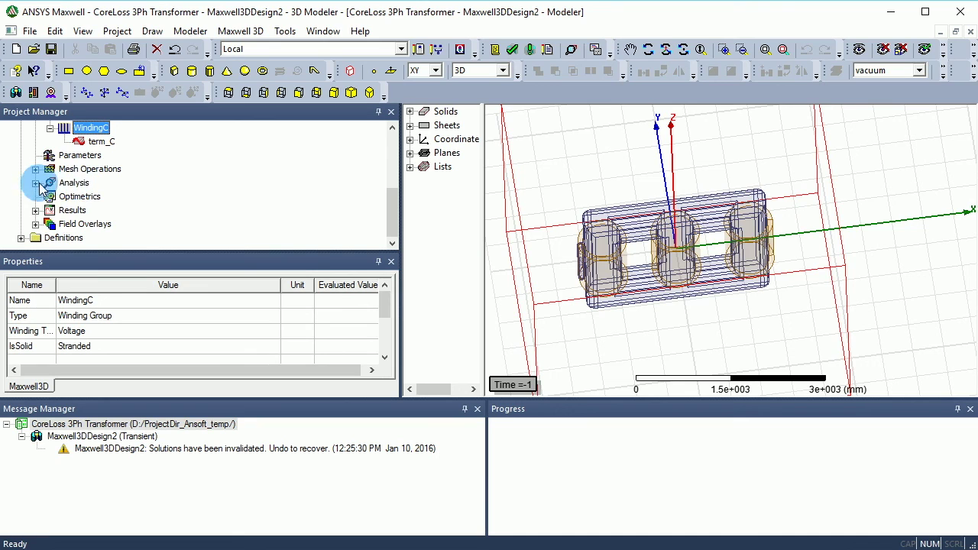
{"action": "left_click", "coordinate": [35, 183]}
{"action": "right_click", "coordinate": [80, 196]}
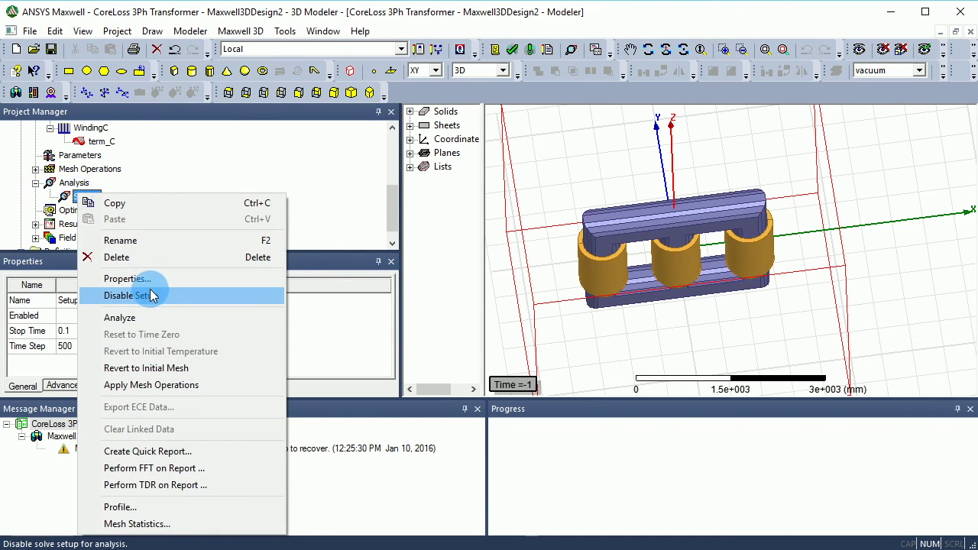
{"action": "left_click", "coordinate": [149, 319]}
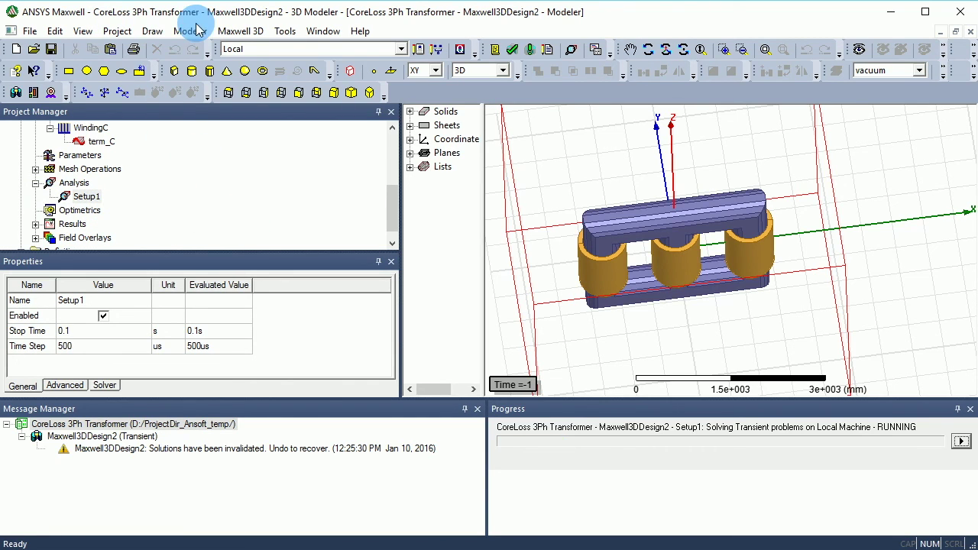
- Open XY Plot 1 from the results and examine the current curves of WindingA, WindingB and WindingC
{"action": "left_click", "coordinate": [36, 224]}
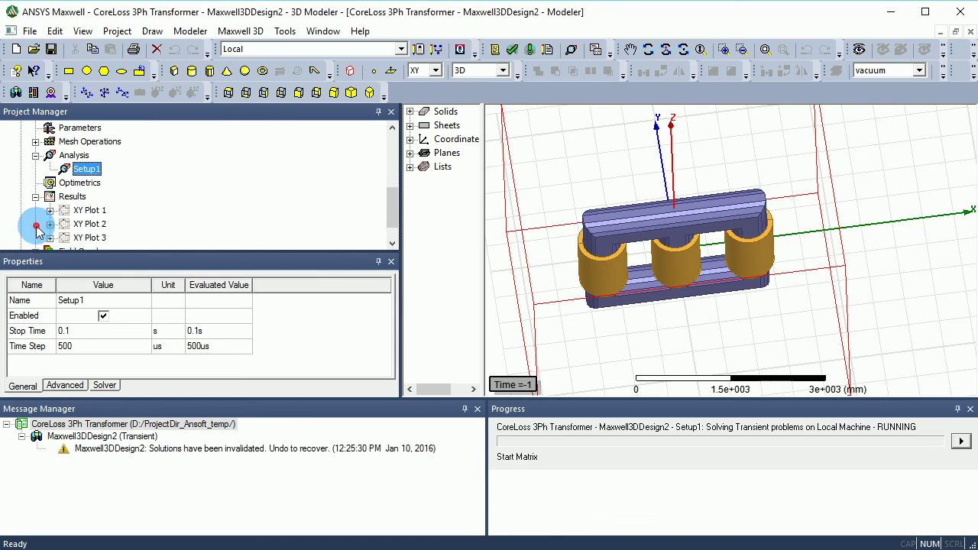
{"action": "left_click", "coordinate": [84, 211]}
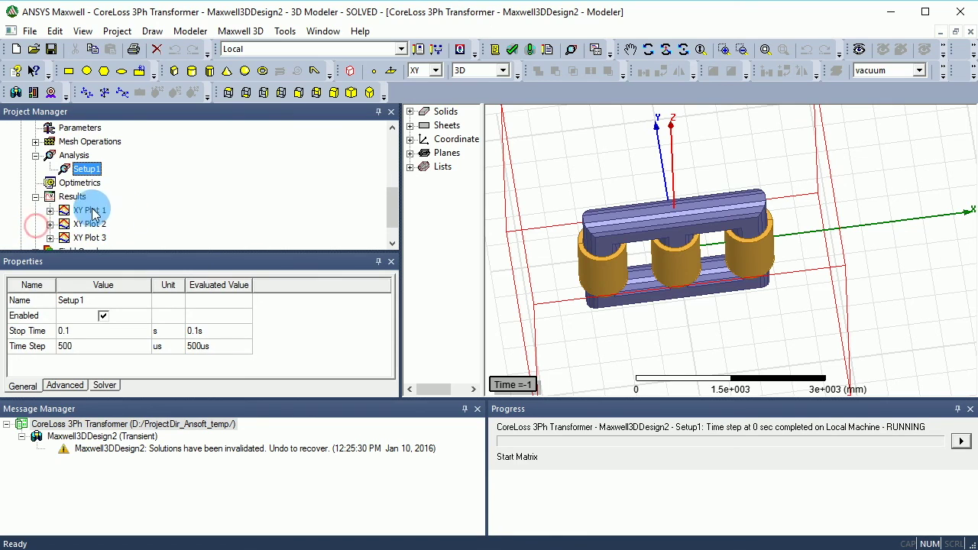
{"action": "double_click", "coordinate": [53, 211]}
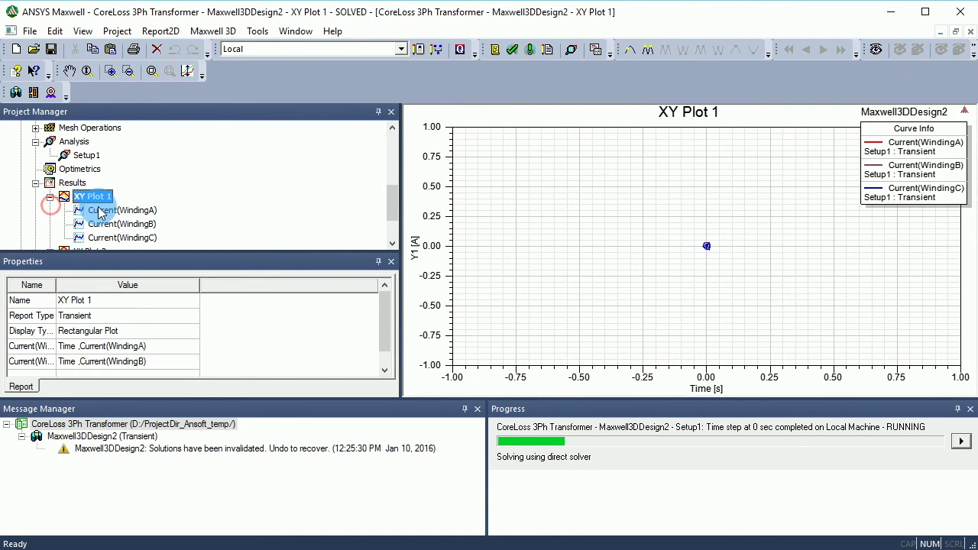
{"action": "left_click", "coordinate": [93, 197]}
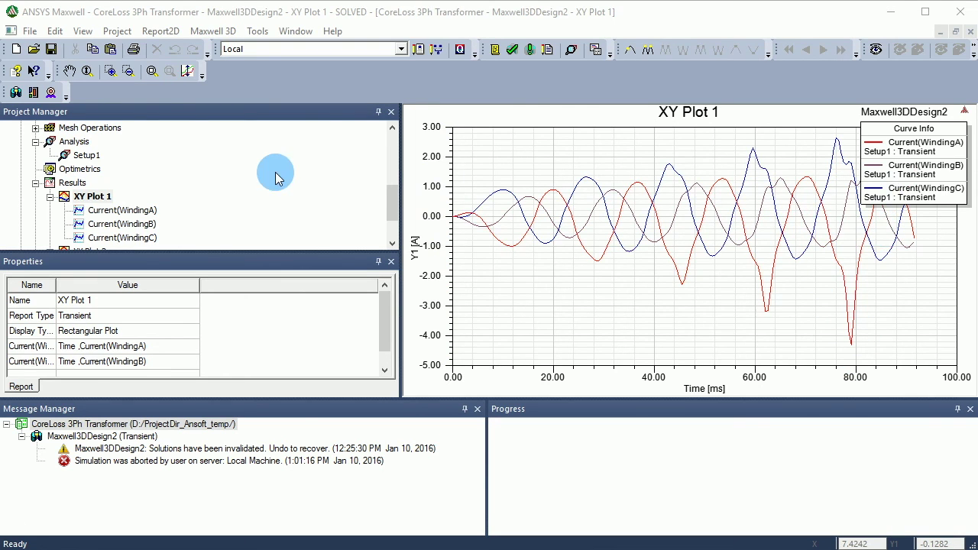
- Create a rectangular transient plot showing CoreLoss against time
{"action": "scroll", "coordinate": [393, 213], "scroll_direction": "down", "scroll_amount": 2}
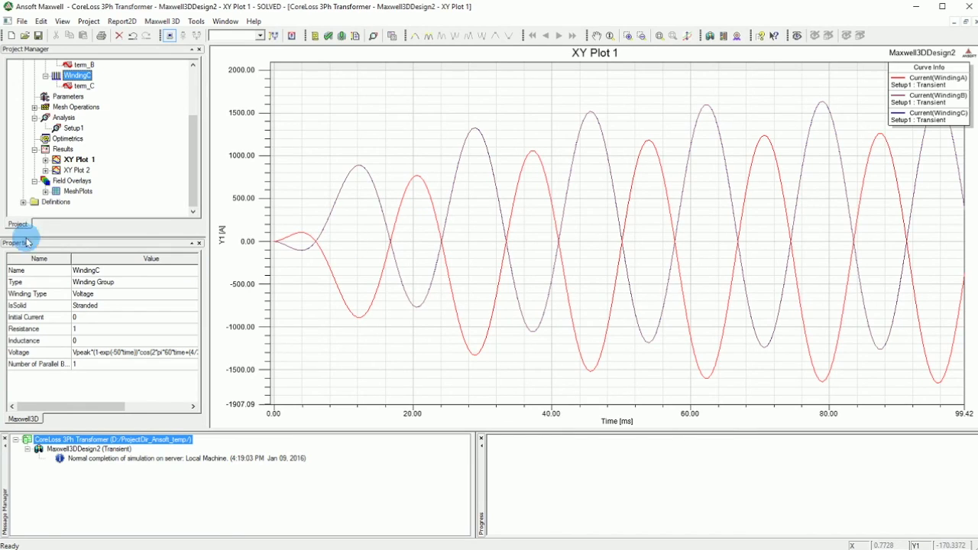
{"action": "right_click", "coordinate": [63, 150]}
{"action": "left_click", "coordinate": [105, 167]}
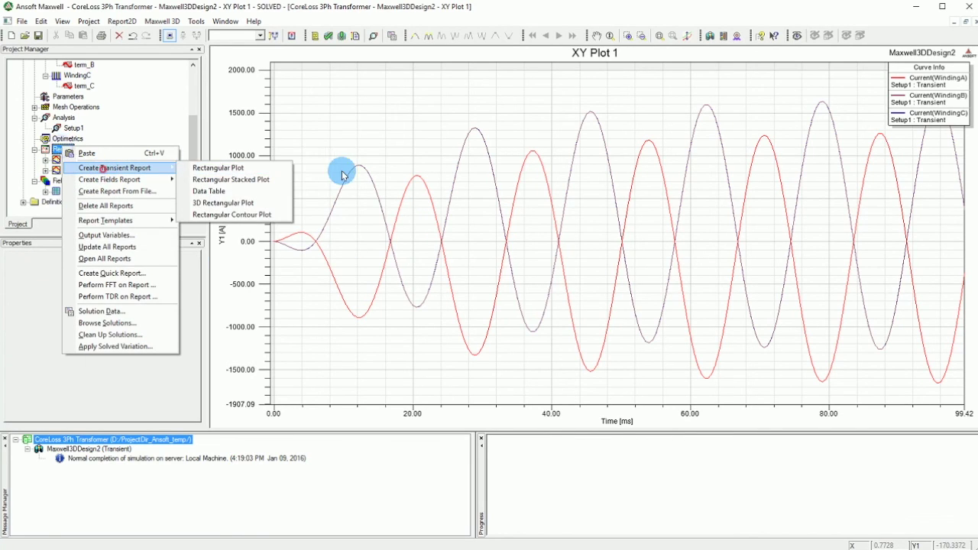
{"action": "left_click", "coordinate": [269, 174]}
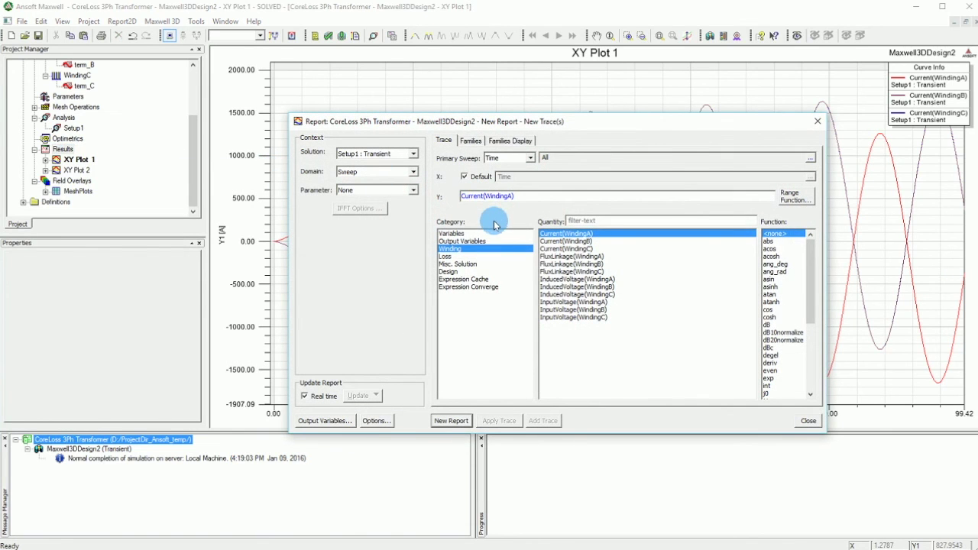
{"action": "left_click", "coordinate": [449, 257]}
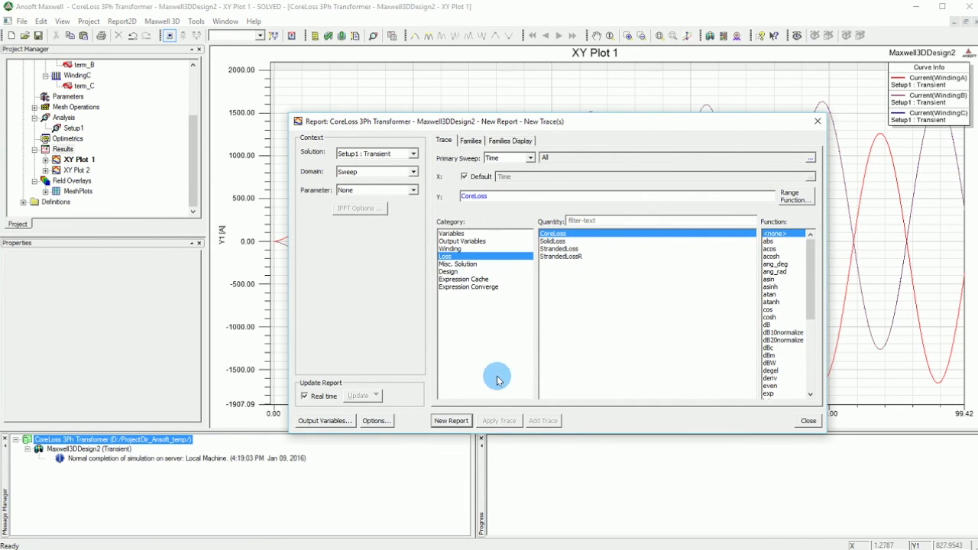
{"action": "left_click", "coordinate": [453, 421]}
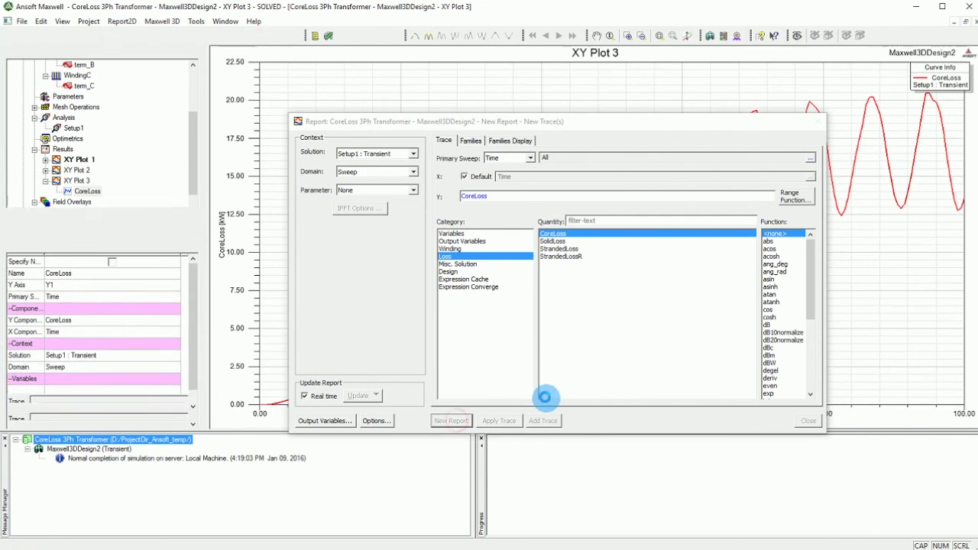
{"action": "left_click", "coordinate": [811, 421]}
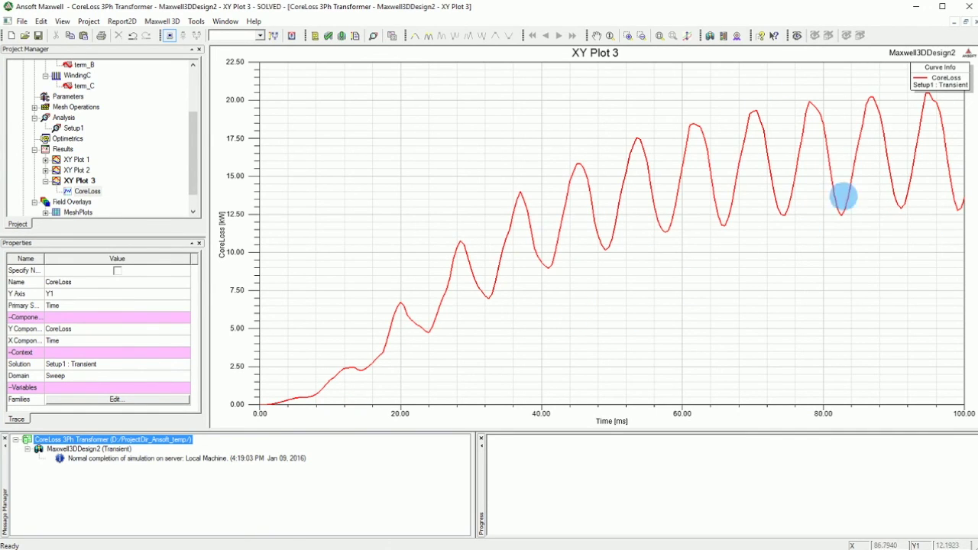
{"action": "left_click", "coordinate": [940, 76]}
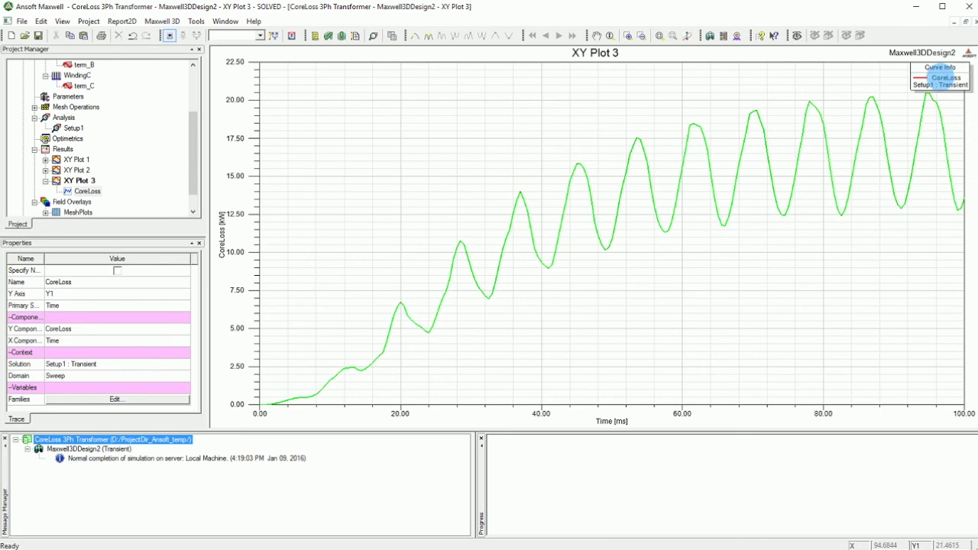
{"action": "right_click", "coordinate": [953, 77]}
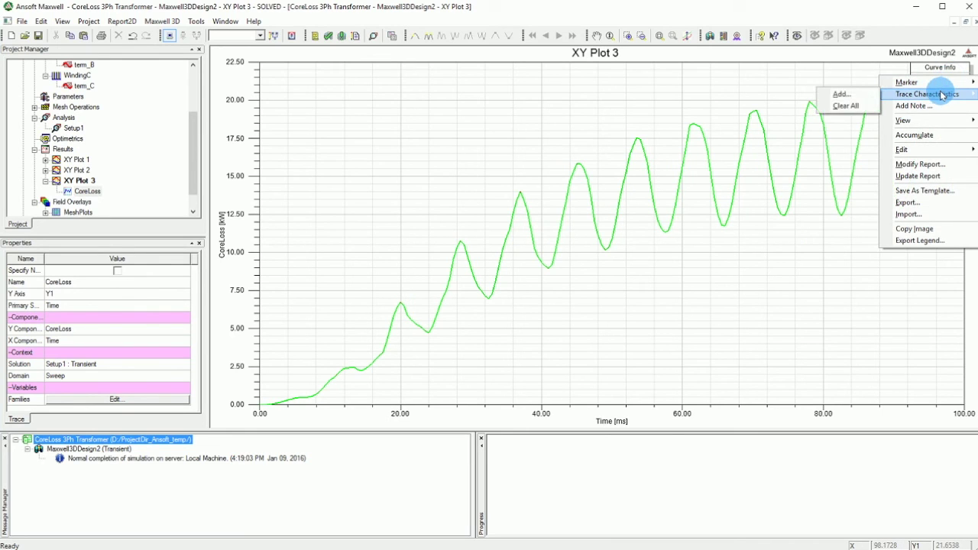
{"action": "mouse_move", "coordinate": [944, 94]}
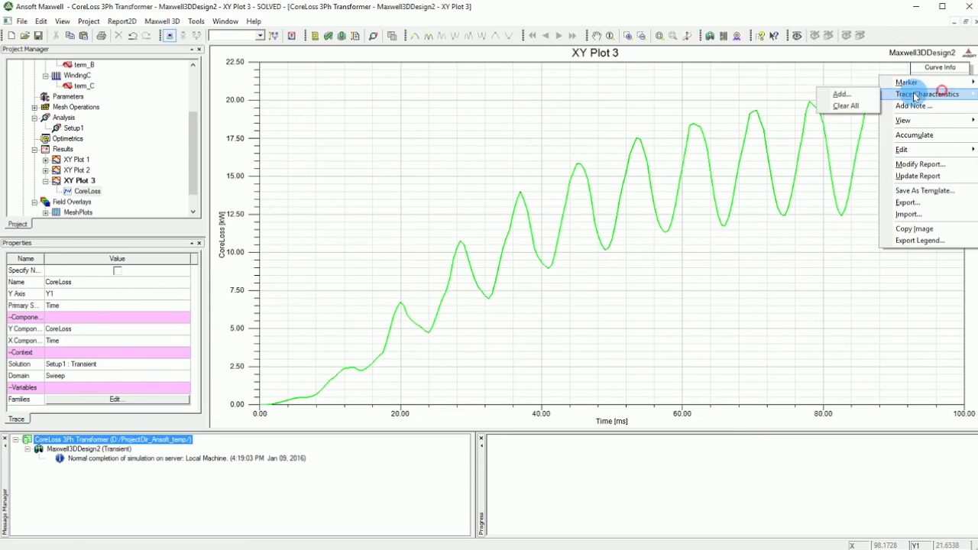
{"action": "left_click", "coordinate": [865, 93]}
{"action": "left_click", "coordinate": [425, 201]}
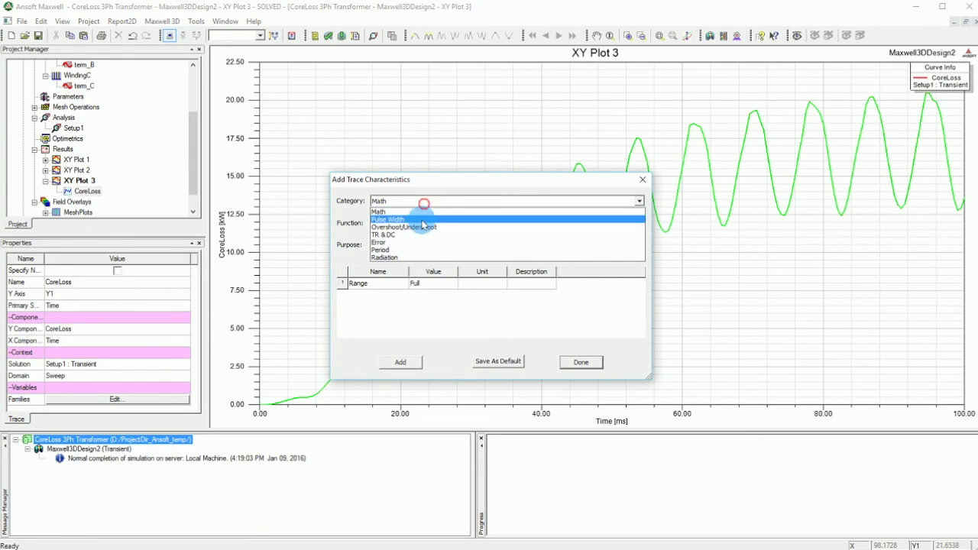
{"action": "left_click", "coordinate": [378, 212]}
{"action": "left_click", "coordinate": [404, 223]}
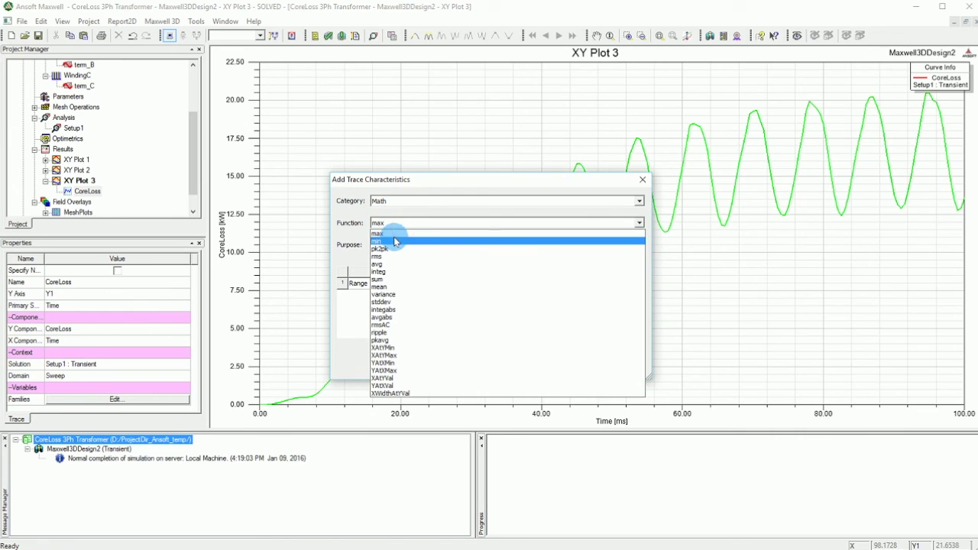
{"action": "key", "text": "v"}
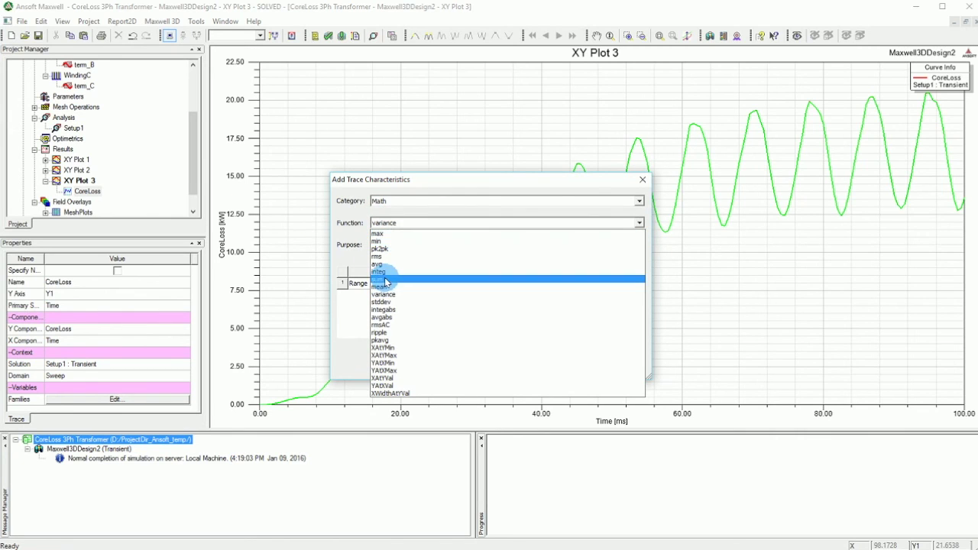
{"action": "left_click", "coordinate": [384, 265]}
{"action": "left_click", "coordinate": [420, 283]}
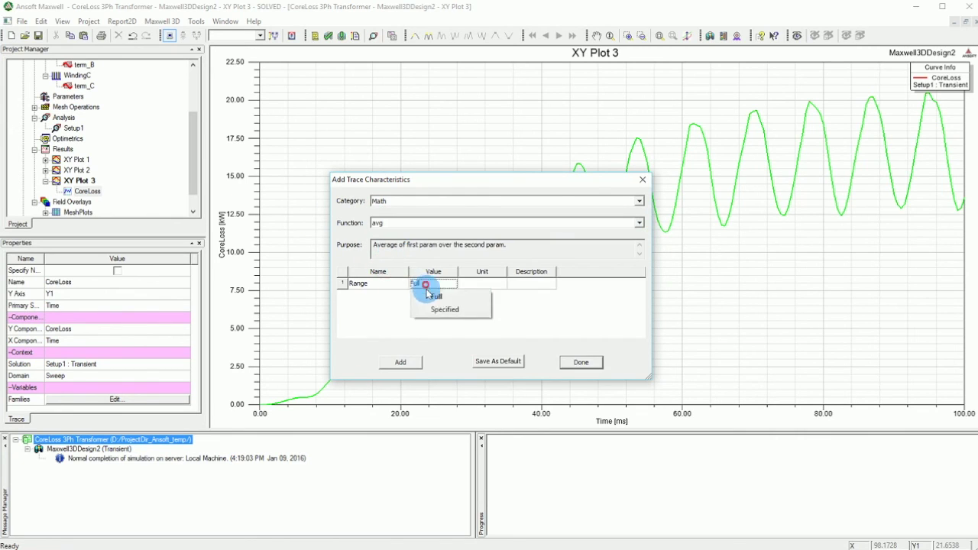
{"action": "left_click", "coordinate": [433, 310]}
{"action": "left_click", "coordinate": [415, 295]}
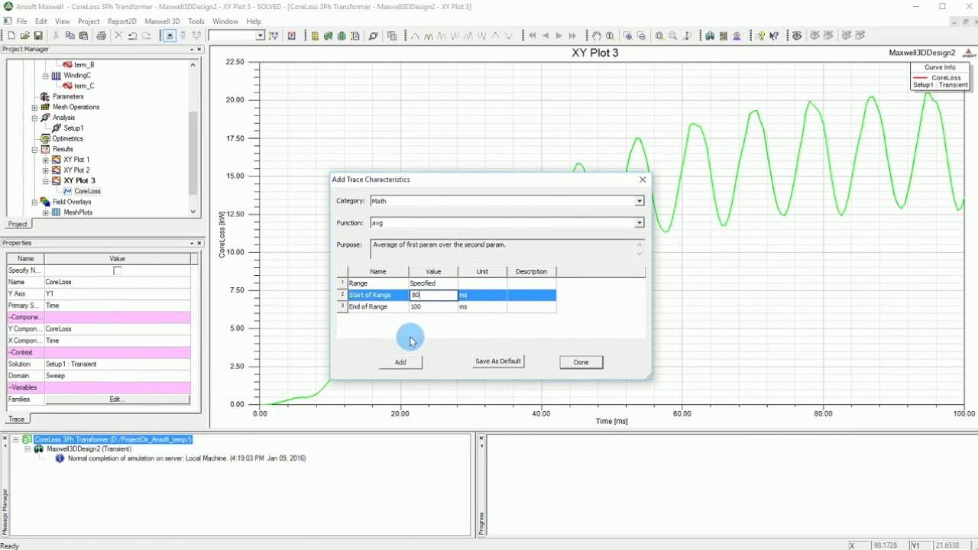
{"action": "left_click", "coordinate": [582, 363]}
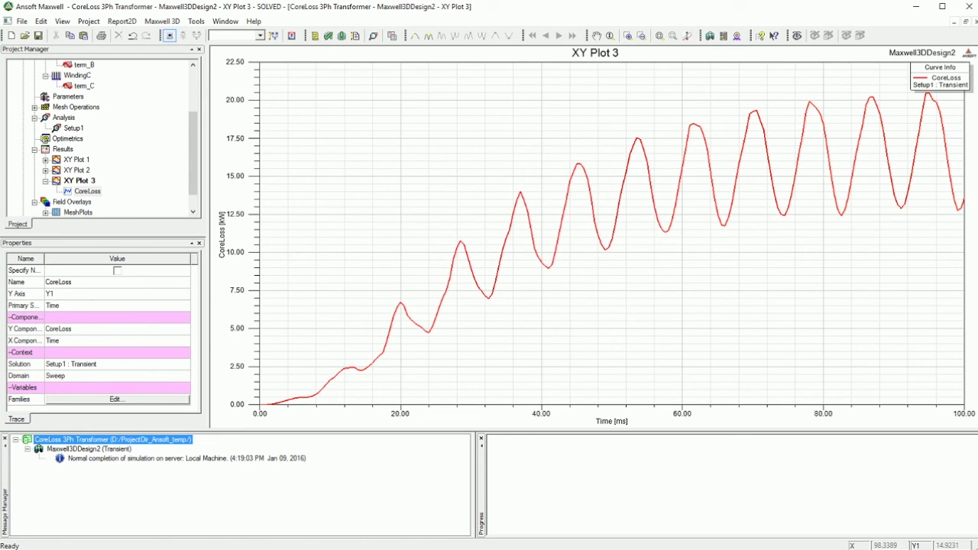
- Start a new trace characteristic for the CoreLoss curve, using the avg function from the Math category
{"action": "right_click", "coordinate": [955, 71]}
{"action": "left_click", "coordinate": [930, 92]}
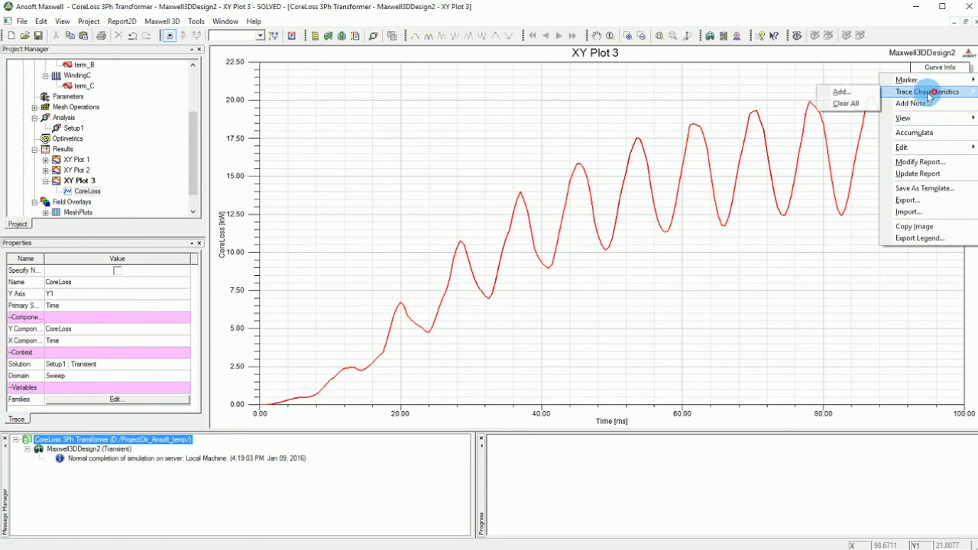
{"action": "left_click", "coordinate": [840, 92]}
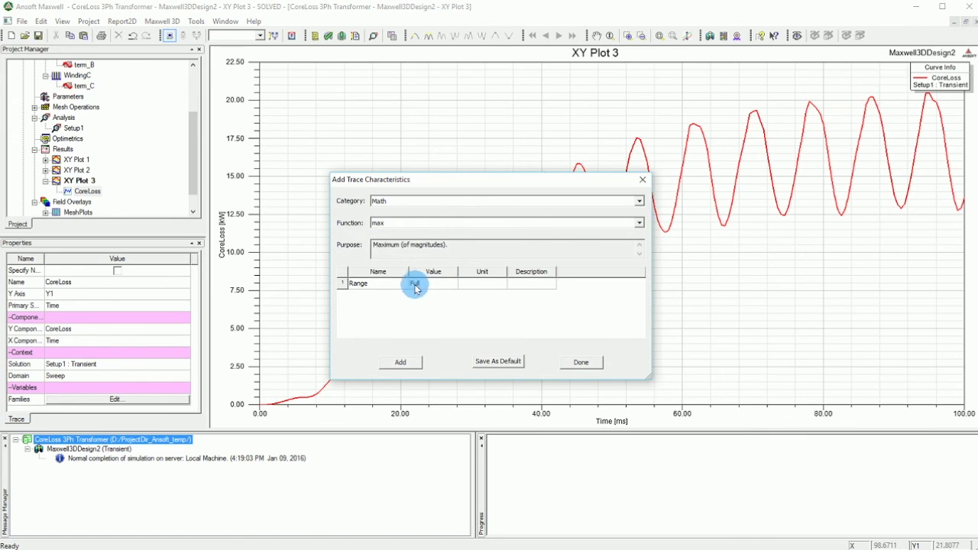
{"action": "left_click", "coordinate": [401, 223]}
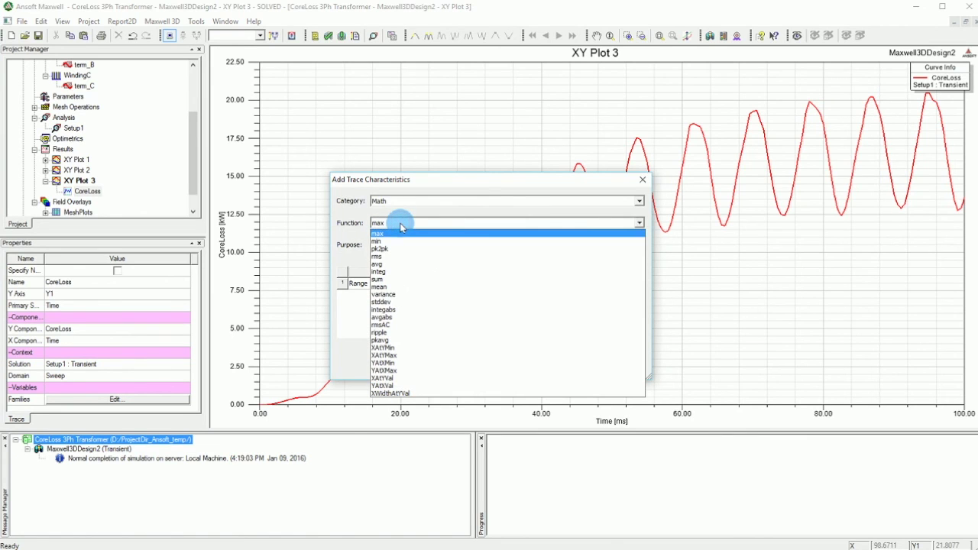
{"action": "key", "text": "Down"}
{"action": "key", "text": "Down"}
{"action": "key", "text": "Down"}
{"action": "key", "text": "Down"}
{"action": "key", "text": "Down"}
{"action": "key", "text": "Down"}
{"action": "key", "text": "Down"}
{"action": "key", "text": "Down"}
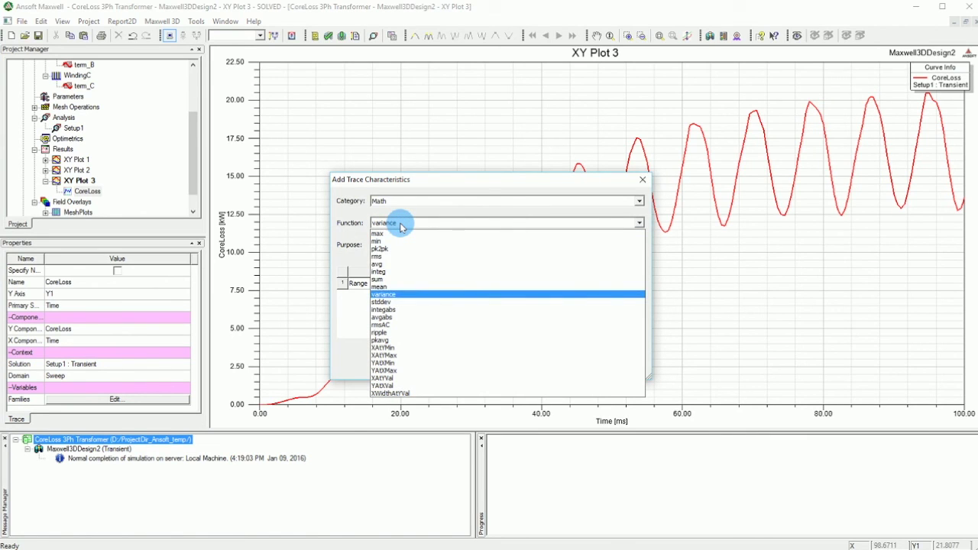
{"action": "left_click", "coordinate": [383, 265]}
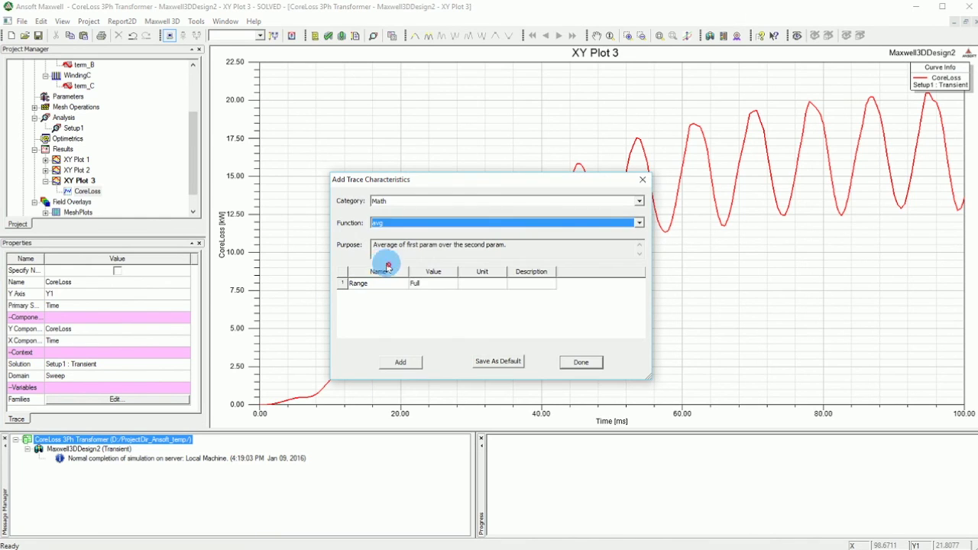
- Specify the averaging range with its start at 80 ms and add the characteristic to the CoreLoss trace
{"action": "left_click", "coordinate": [412, 284]}
{"action": "left_click", "coordinate": [415, 285]}
{"action": "left_click", "coordinate": [439, 307]}
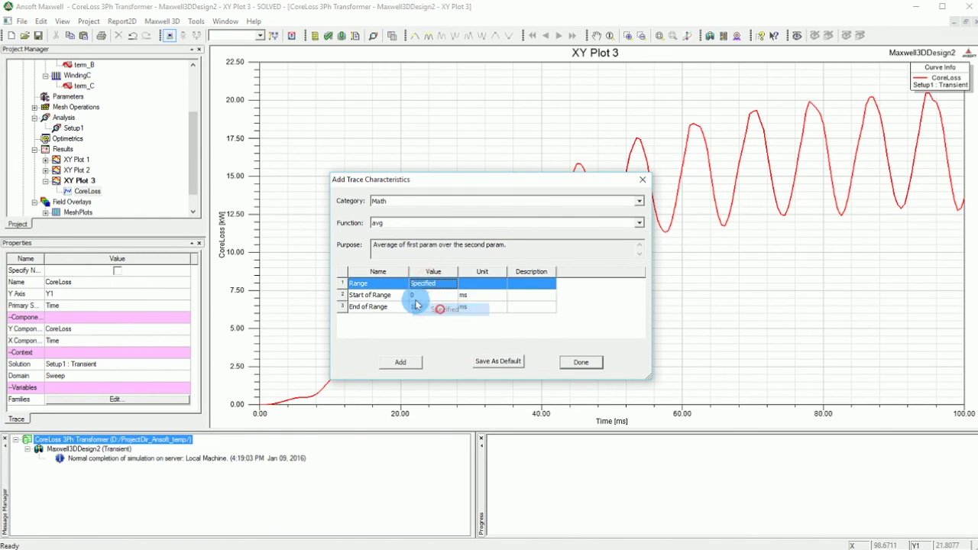
{"action": "left_click", "coordinate": [422, 295]}
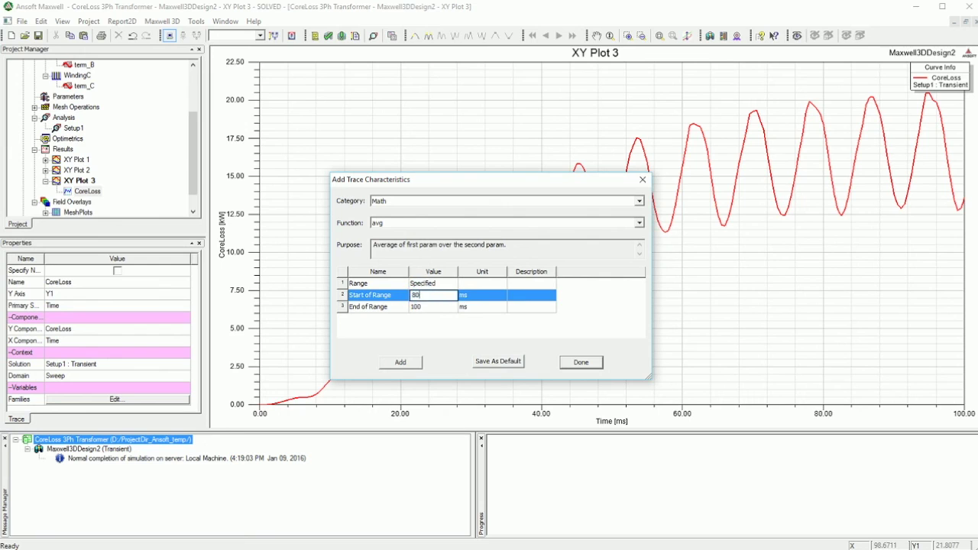
{"action": "type", "text": "80"}
{"action": "left_click", "coordinate": [431, 336]}
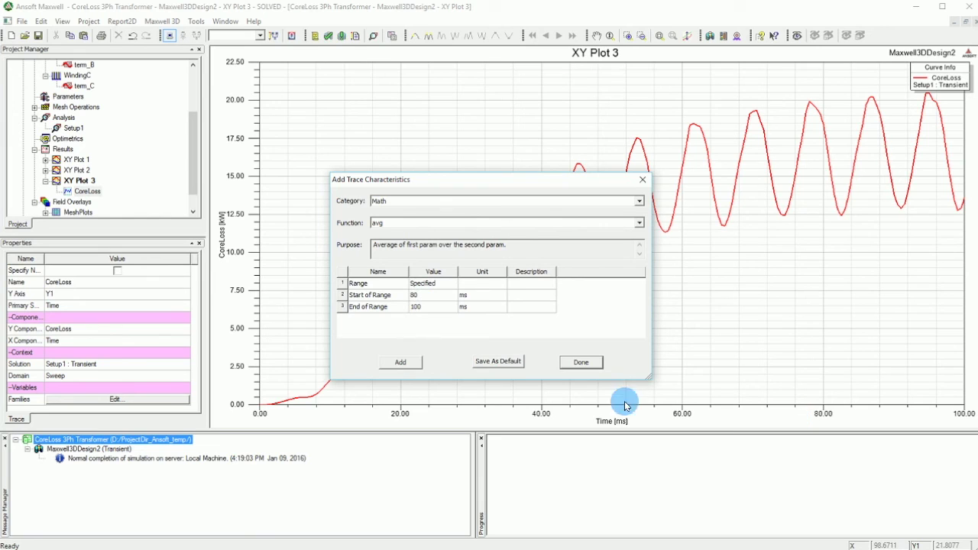
{"action": "left_click", "coordinate": [394, 365]}
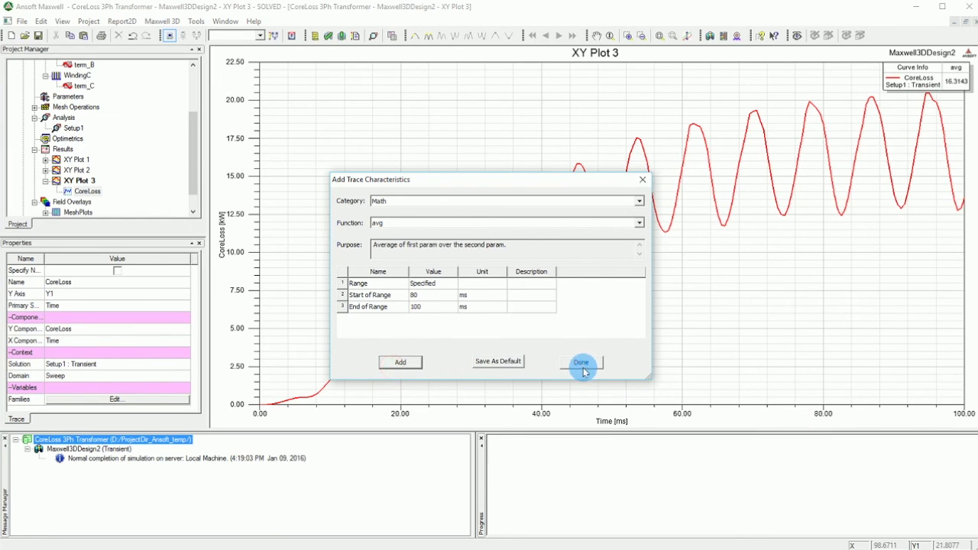
{"action": "left_click", "coordinate": [582, 362]}
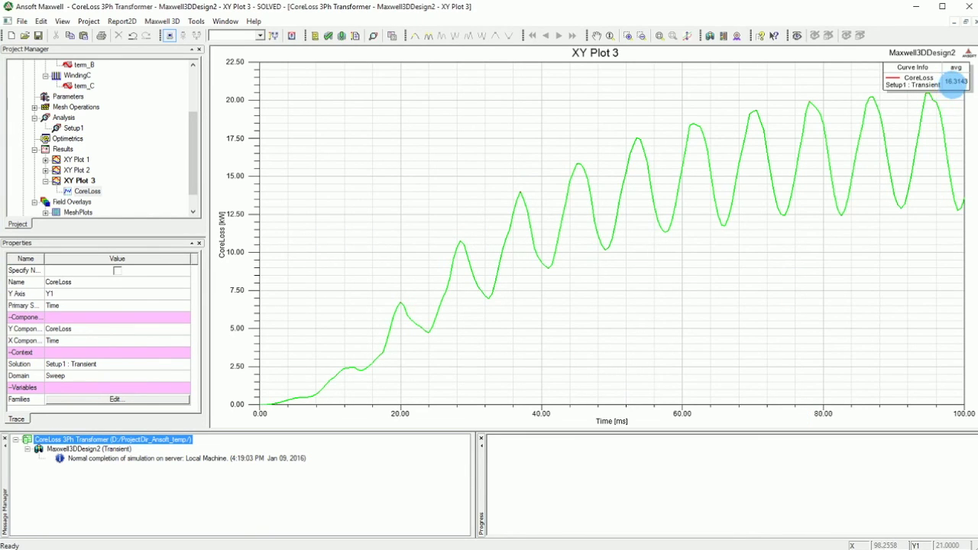
{"action": "left_click", "coordinate": [883, 273]}
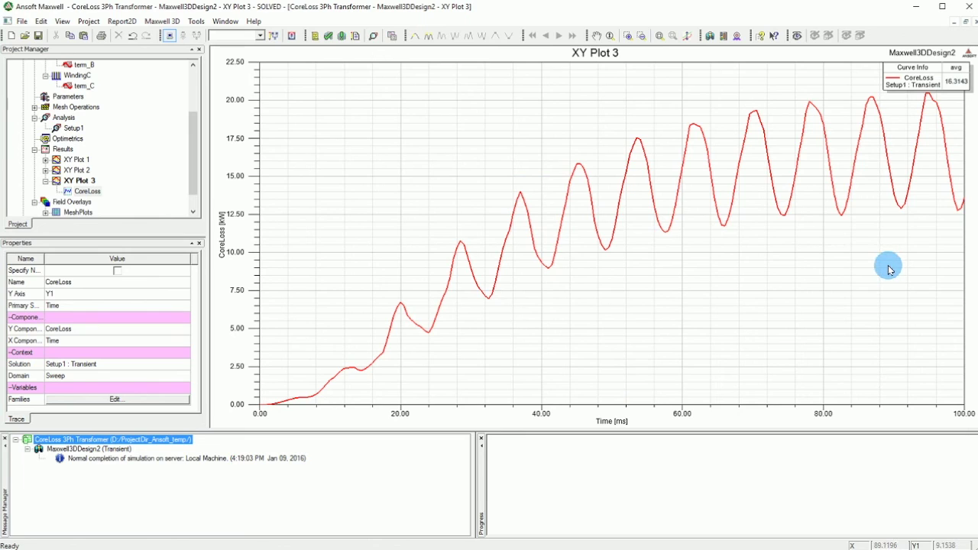
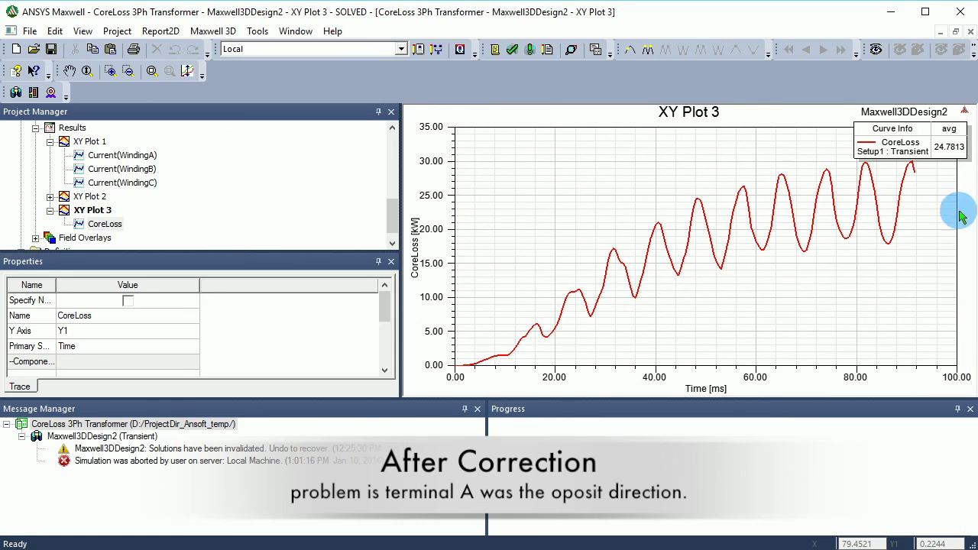
{"action": "left_click", "coordinate": [898, 191]}
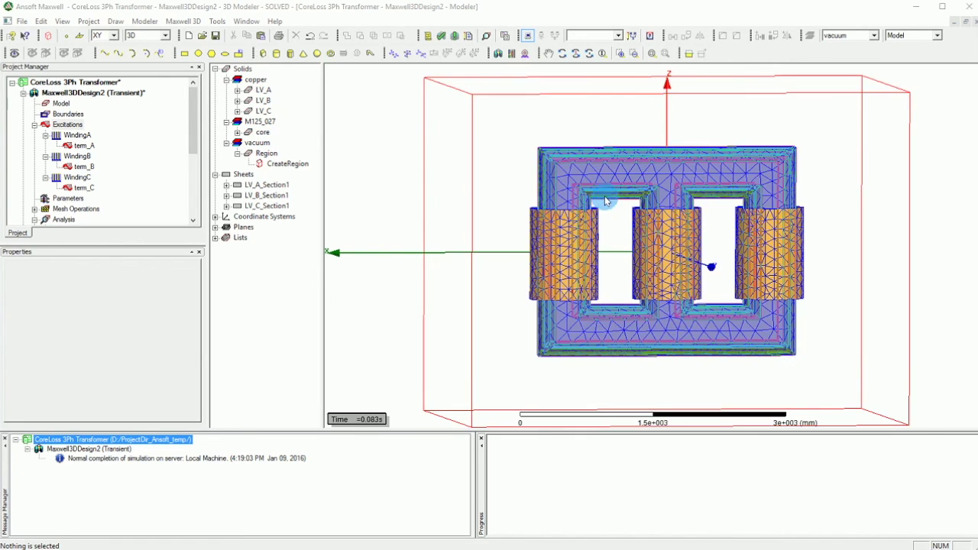
- Create a Mag_B field plot for the transformer core with the plot restricted to the surface only
{"action": "left_click", "coordinate": [259, 132]}
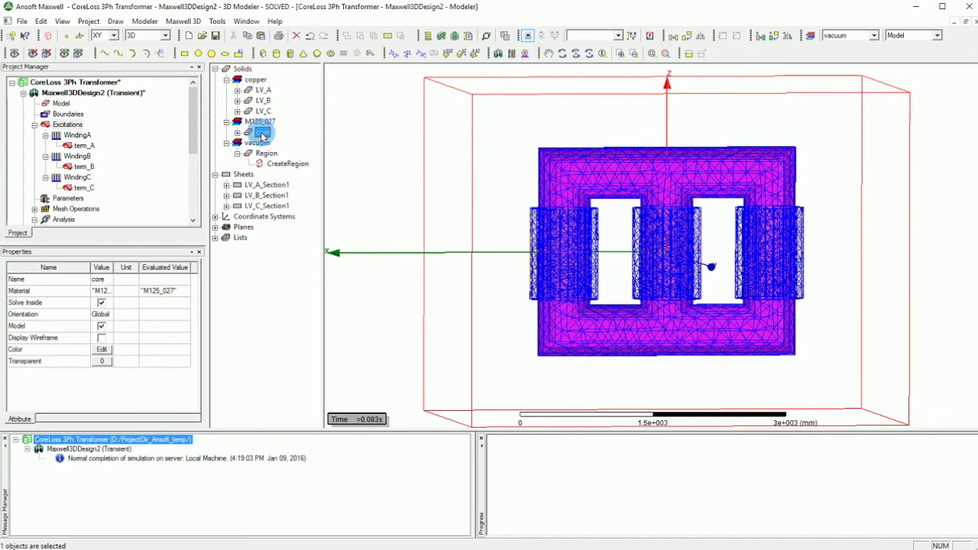
{"action": "right_click", "coordinate": [260, 134]}
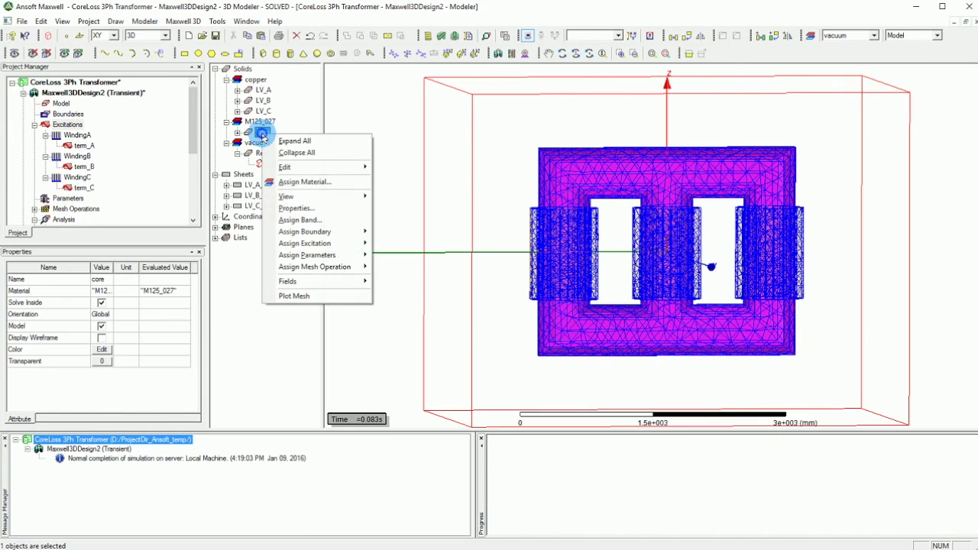
{"action": "left_click", "coordinate": [320, 281]}
{"action": "left_click", "coordinate": [410, 291]}
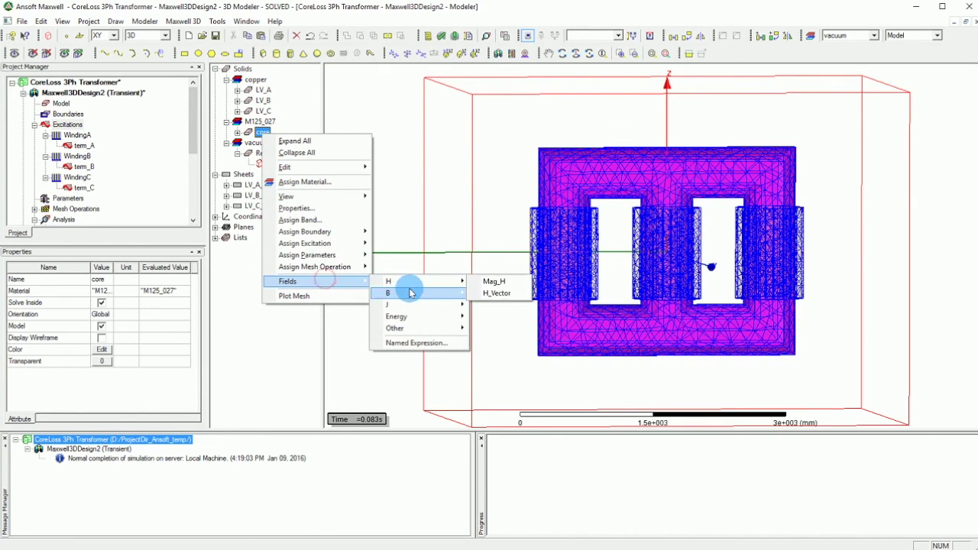
{"action": "left_click", "coordinate": [493, 294]}
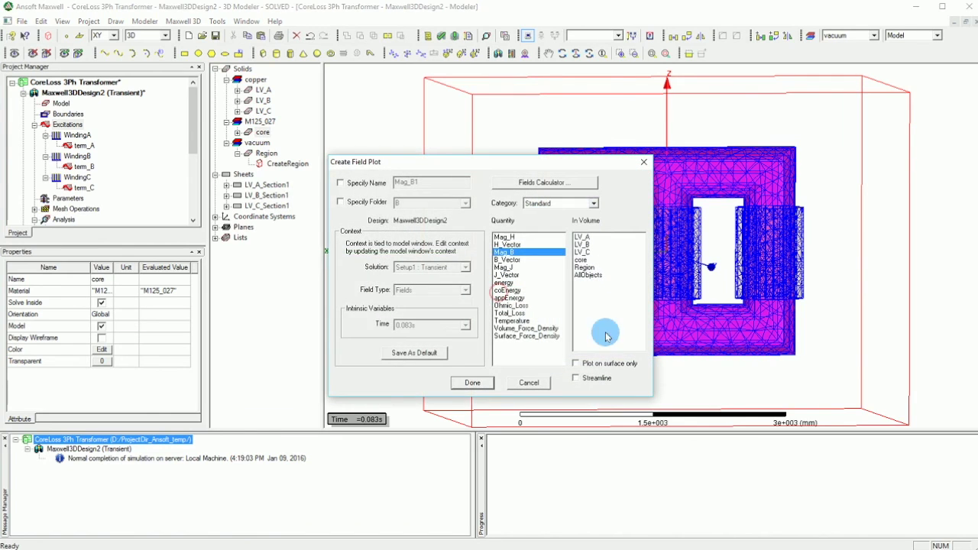
{"action": "left_click", "coordinate": [579, 363]}
{"action": "left_click", "coordinate": [582, 260]}
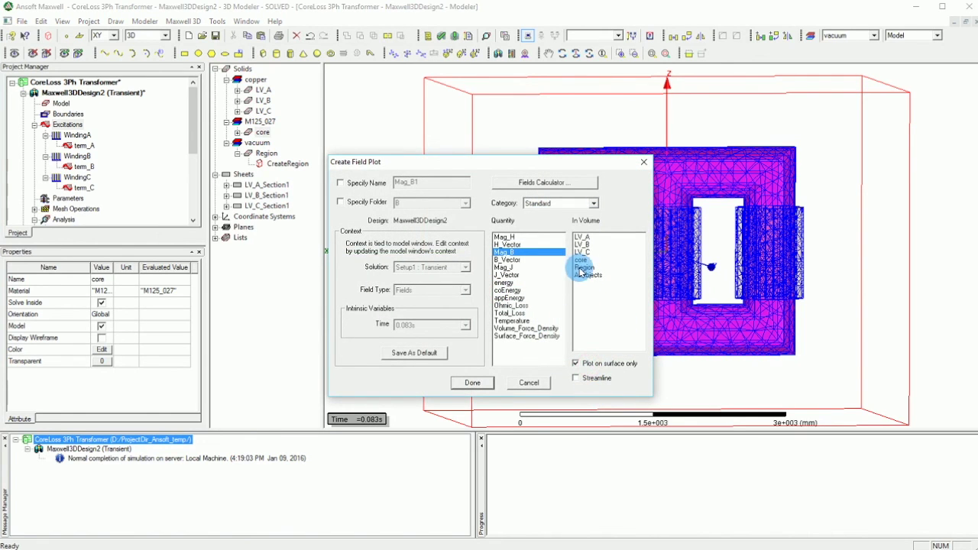
{"action": "left_click", "coordinate": [588, 275]}
{"action": "left_click", "coordinate": [465, 388]}
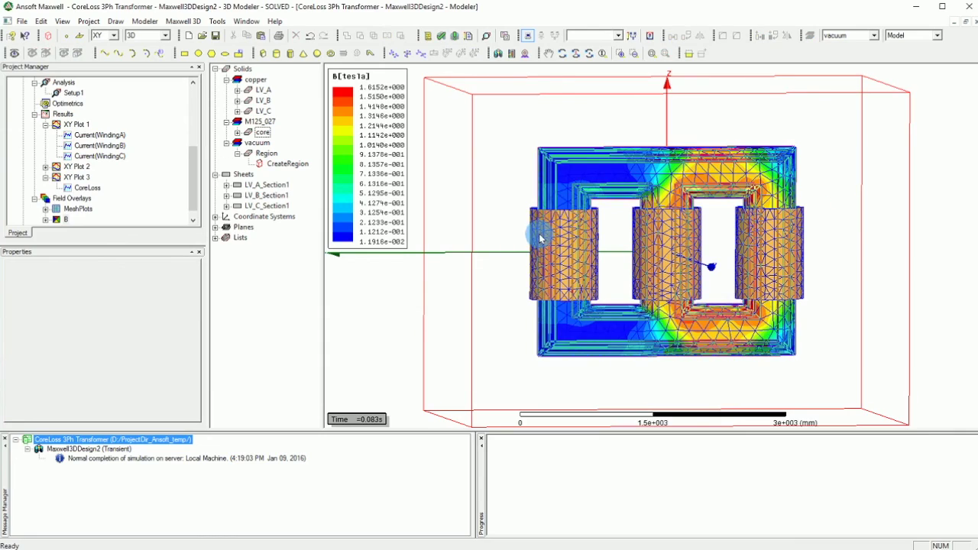
- Set the view context time to 0.085s to show the core's flux density at that instant
{"action": "left_click", "coordinate": [589, 53]}
{"action": "left_click_drag", "start_coordinate": [544, 198], "coordinate": [580, 168]}
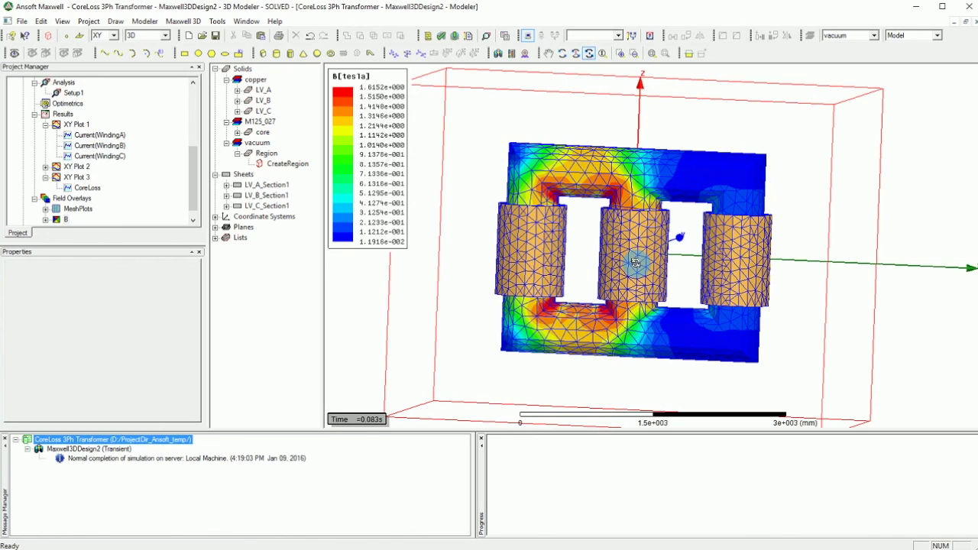
{"action": "key", "text": "Escape"}
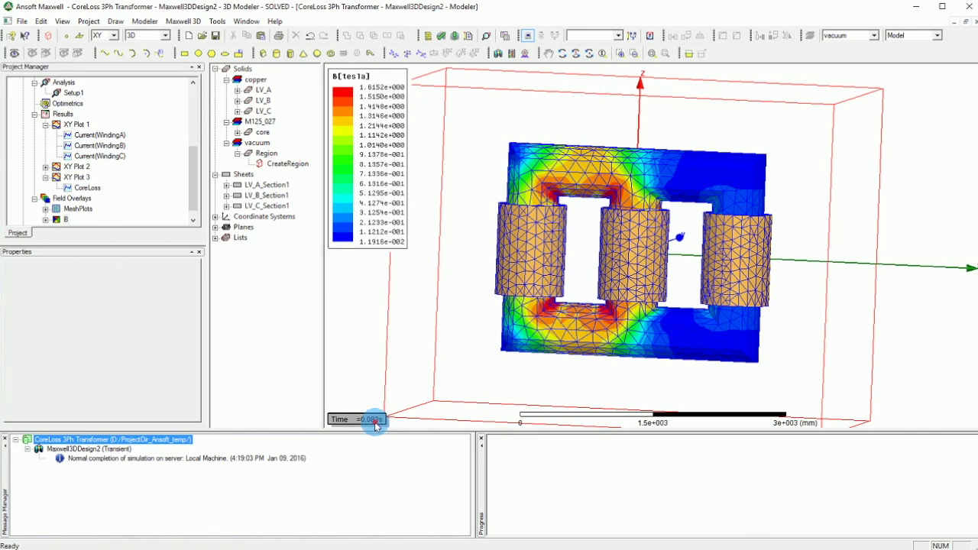
{"action": "left_click", "coordinate": [356, 420]}
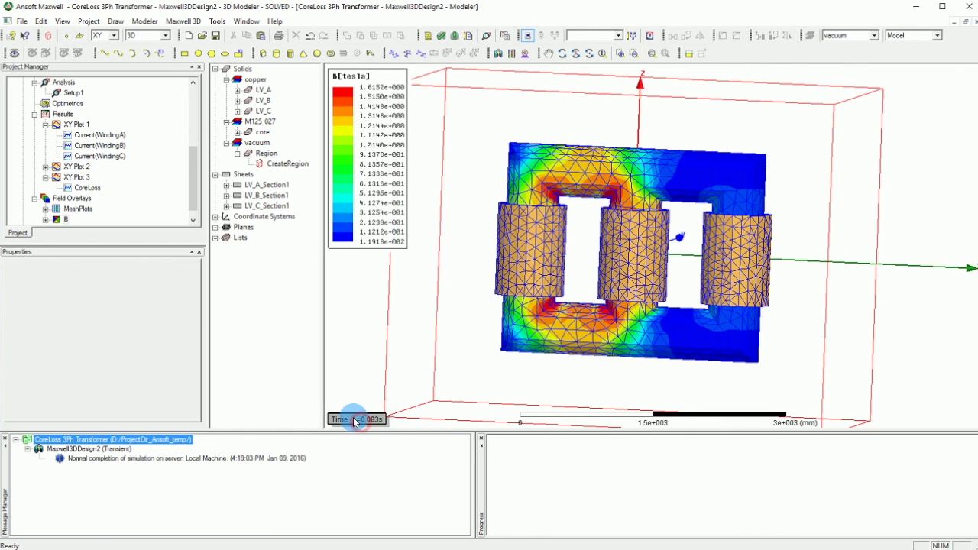
{"action": "double_click", "coordinate": [356, 421]}
{"action": "left_click", "coordinate": [463, 239]}
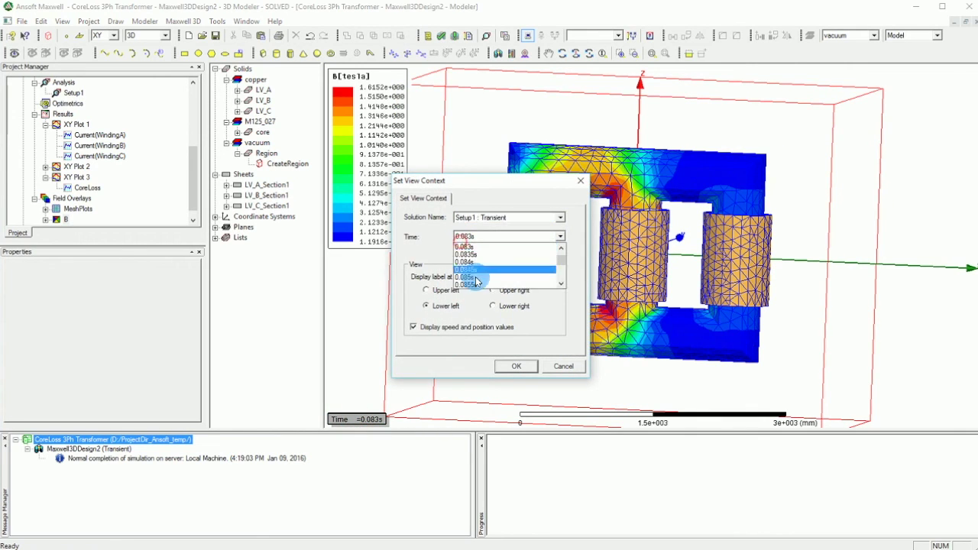
{"action": "left_click", "coordinate": [475, 278]}
{"action": "left_click", "coordinate": [516, 366]}
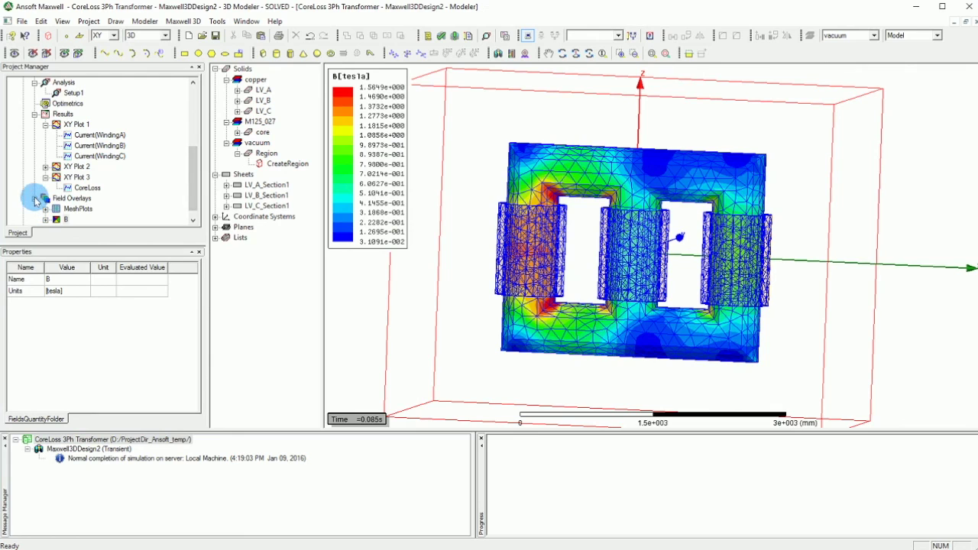
- Create an animation of the Mag_B1 field plot with Time as the swept variable and all listed time values selected
{"action": "right_click", "coordinate": [61, 219]}
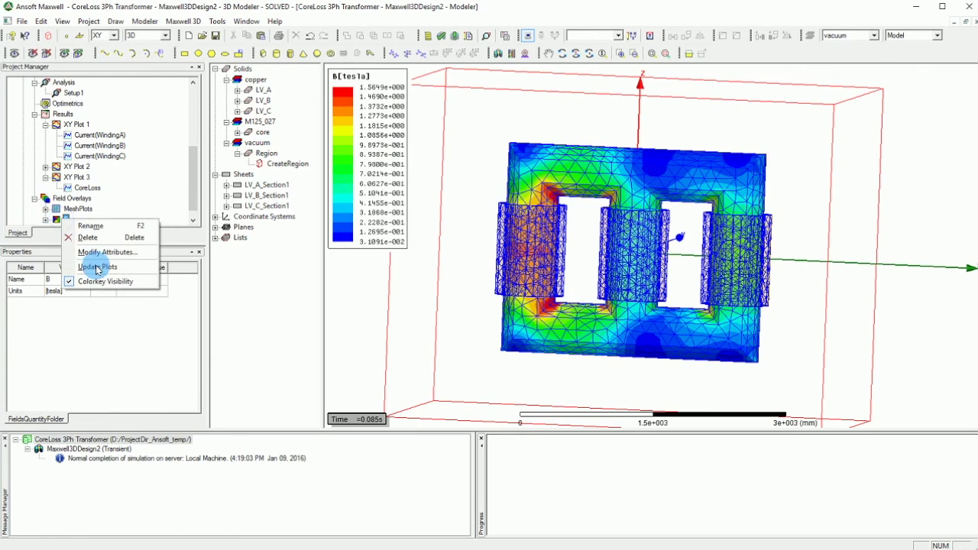
{"action": "left_click", "coordinate": [46, 219]}
{"action": "left_click", "coordinate": [90, 220]}
{"action": "right_click", "coordinate": [91, 220]}
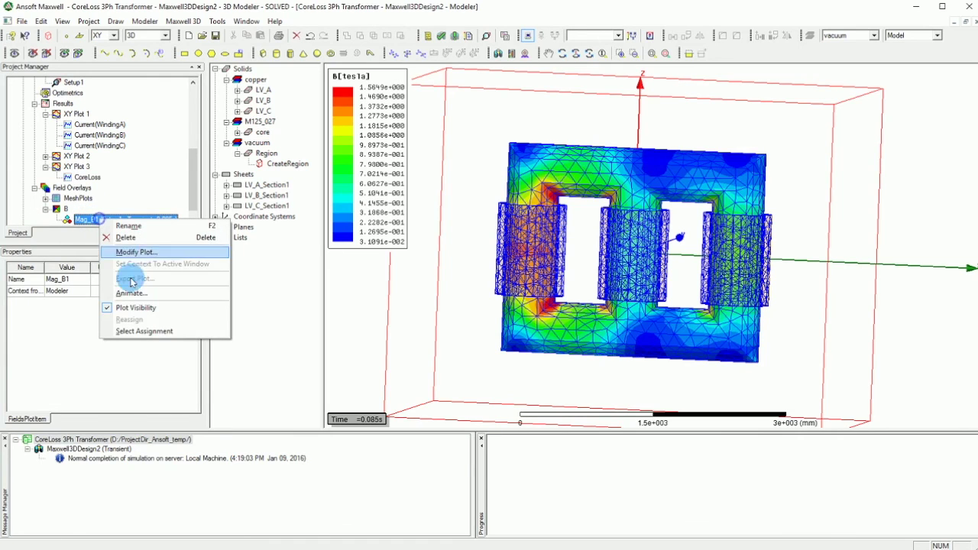
{"action": "left_click", "coordinate": [130, 291]}
{"action": "mouse_move", "coordinate": [601, 252]}
{"action": "left_mouse_down"}
{"action": "mouse_move", "coordinate": [599, 298]}
{"action": "mouse_move", "coordinate": [600, 236]}
{"action": "left_mouse_up"}
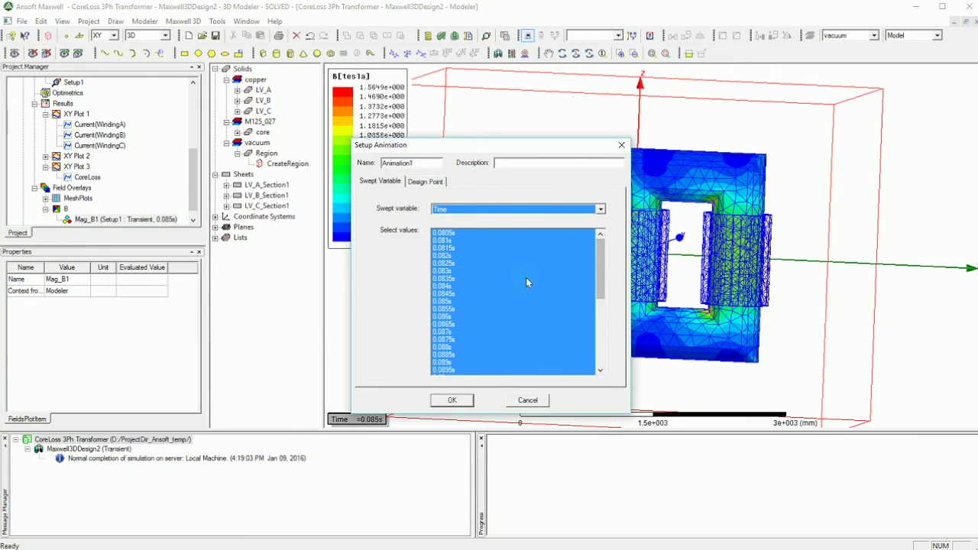
{"action": "left_click", "coordinate": [442, 402]}
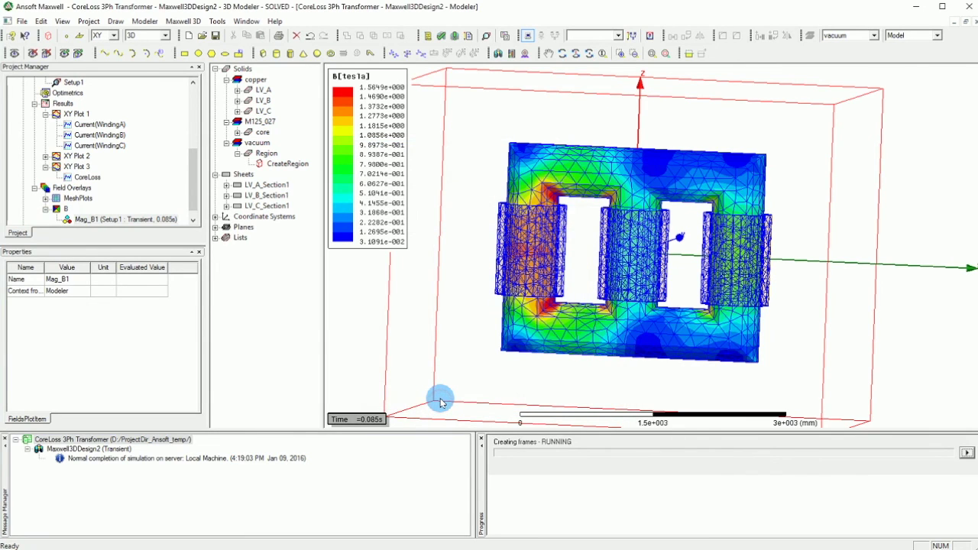